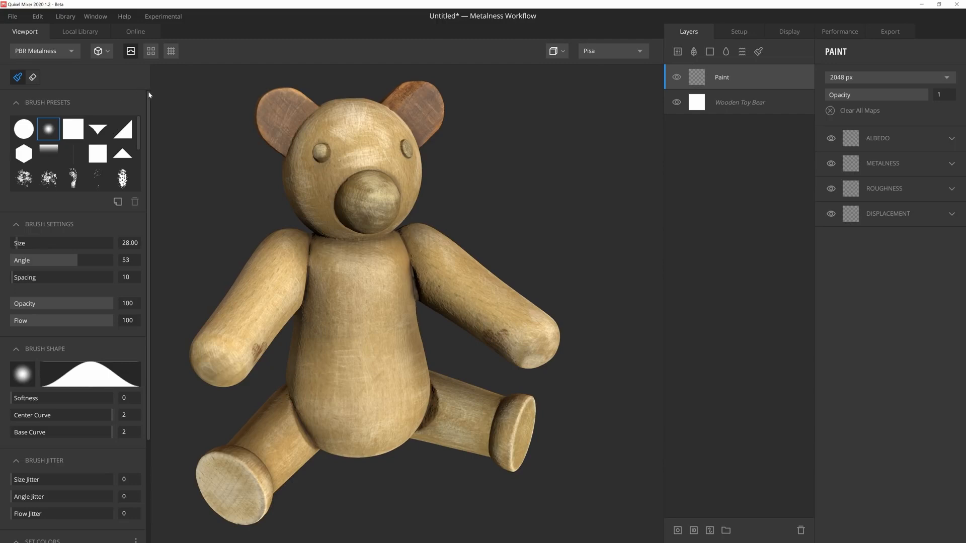
Step: Paint a red stroke down the bear's torso and erase it with the Eraser tool
{"action": "mouse_move", "coordinate": [146, 104]}
{"action": "left_mouse_down"}
{"action": "mouse_move", "coordinate": [144, 198]}
{"action": "mouse_move", "coordinate": [148, 90]}
{"action": "left_mouse_up"}
{"action": "left_click_drag", "start_coordinate": [337, 261], "coordinate": [375, 385]}
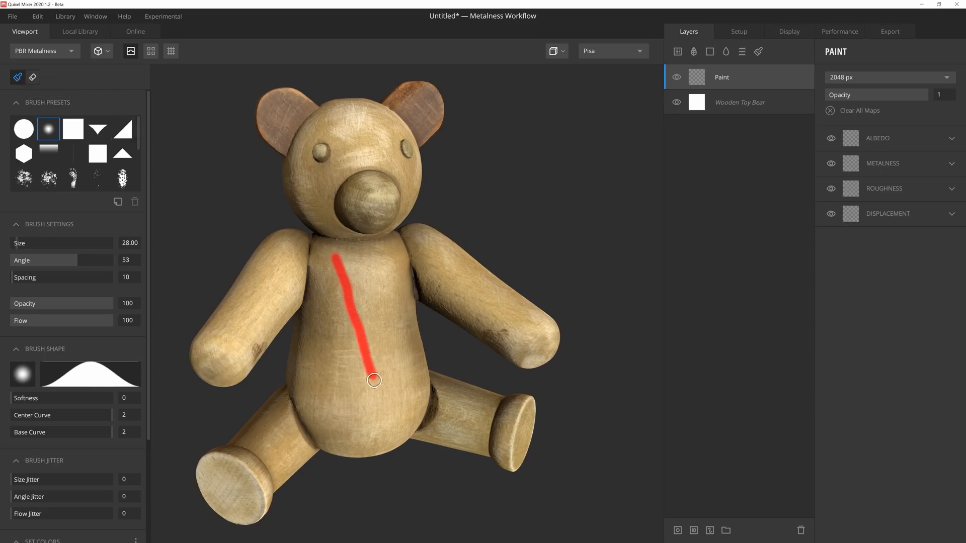
{"action": "left_click", "coordinate": [33, 77]}
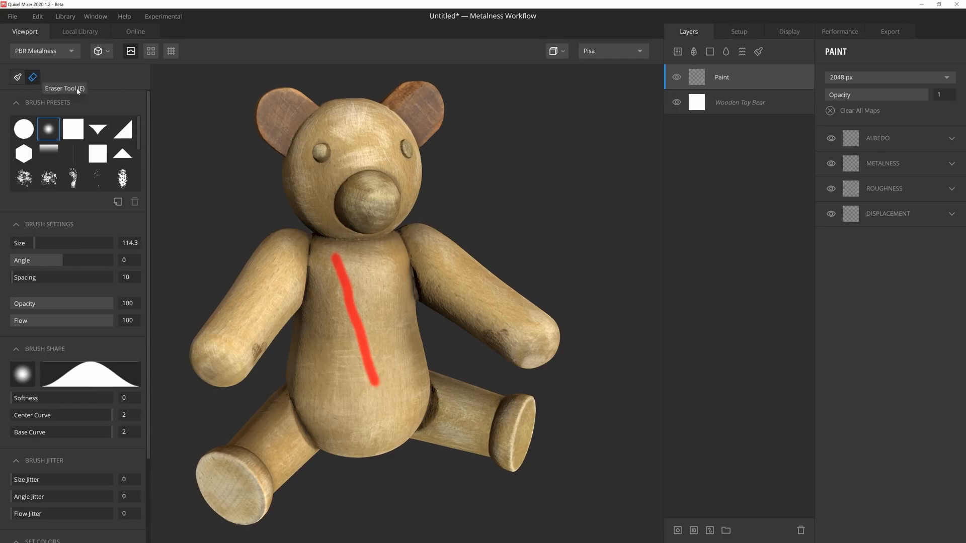
{"action": "left_click_drag", "start_coordinate": [331, 254], "coordinate": [381, 407]}
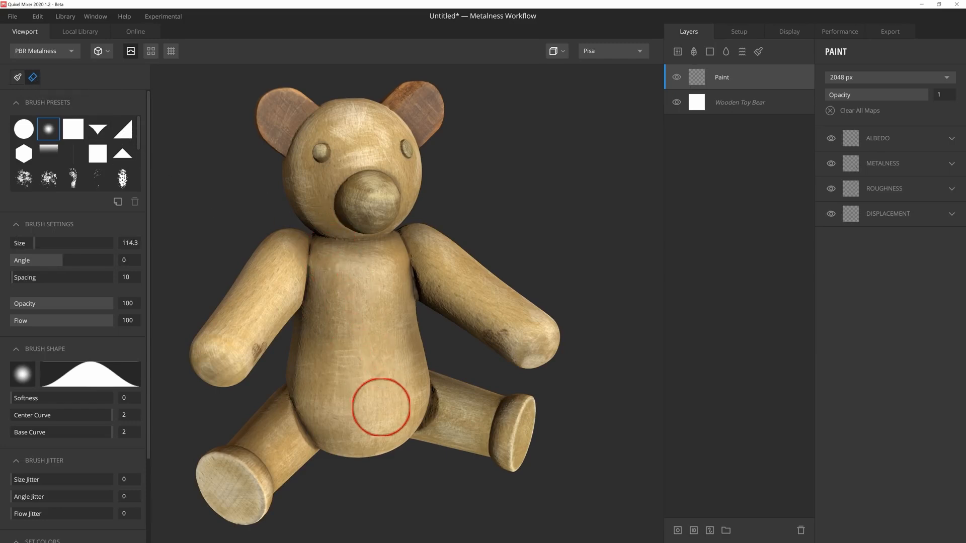
Step: Repeat the test by painting another red stroke on the torso, erasing it, and returning to the Brush tool
{"action": "key", "text": "b"}
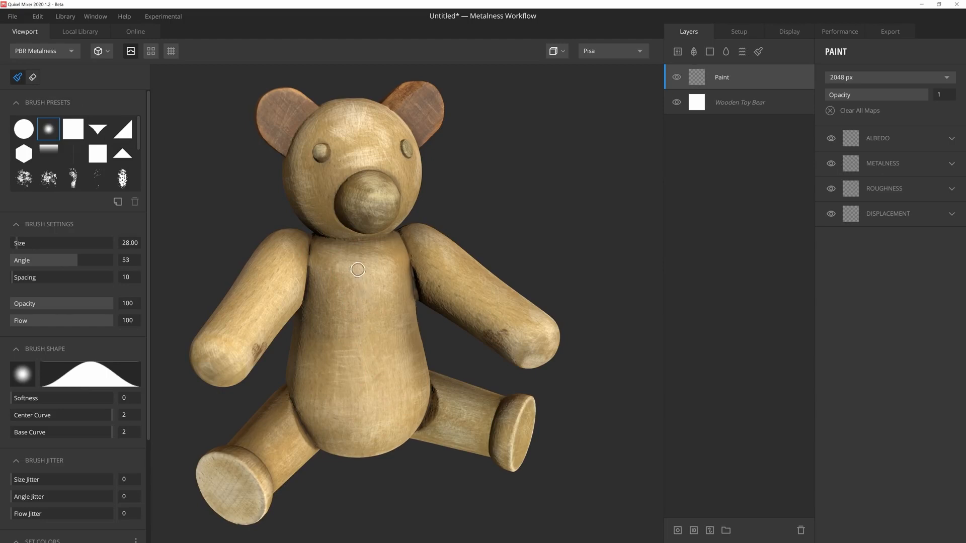
{"action": "left_click_drag", "start_coordinate": [352, 263], "coordinate": [375, 386]}
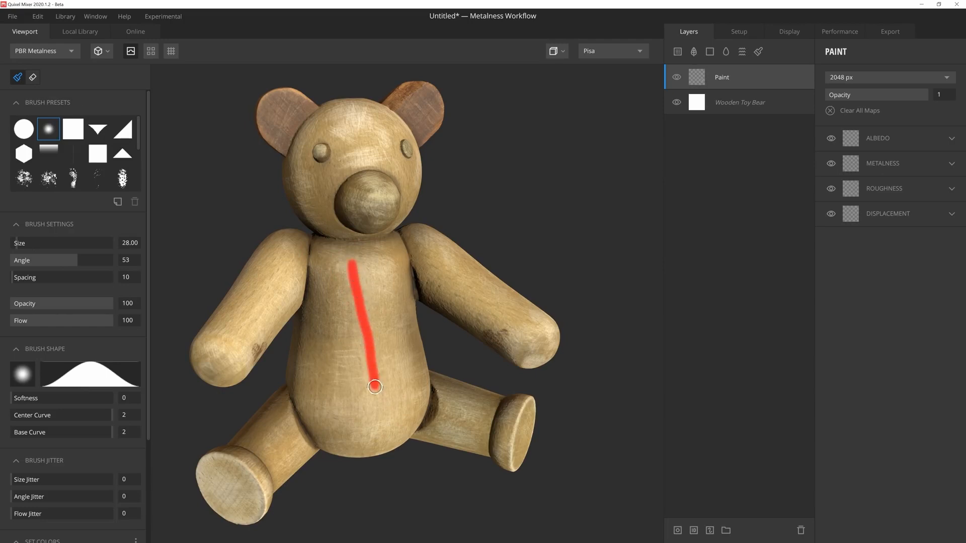
{"action": "key", "text": "e"}
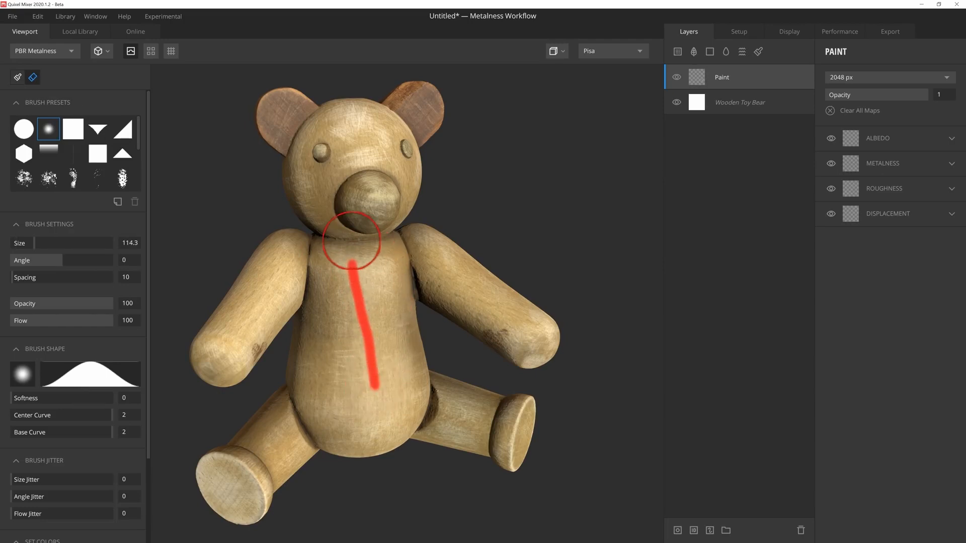
{"action": "left_click_drag", "start_coordinate": [356, 244], "coordinate": [368, 399]}
{"action": "key", "text": "b"}
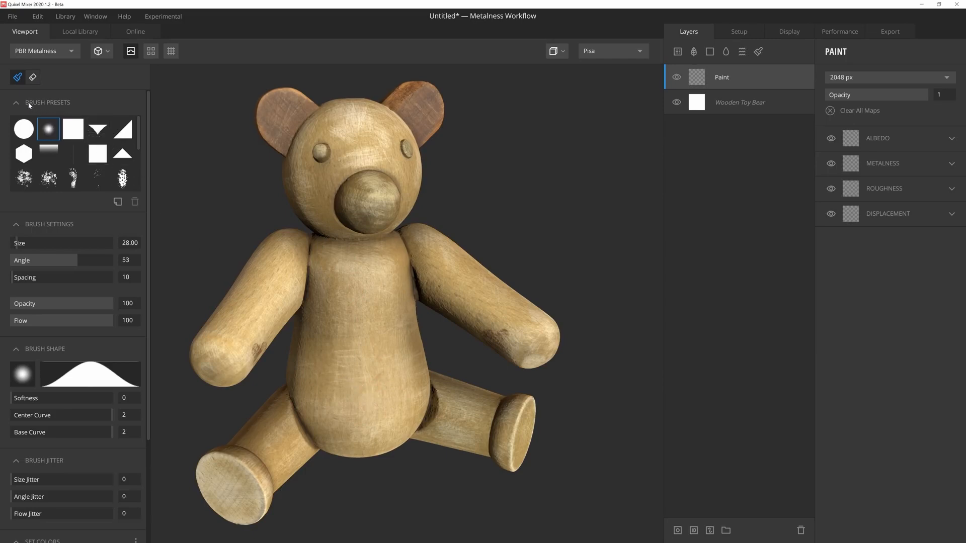
Step: Filter the online library to the Brush type and download the 1x1 m Blood Stain brush with scattered droplets
{"action": "scroll", "coordinate": [137, 131], "scroll_direction": "down", "scroll_amount": 3}
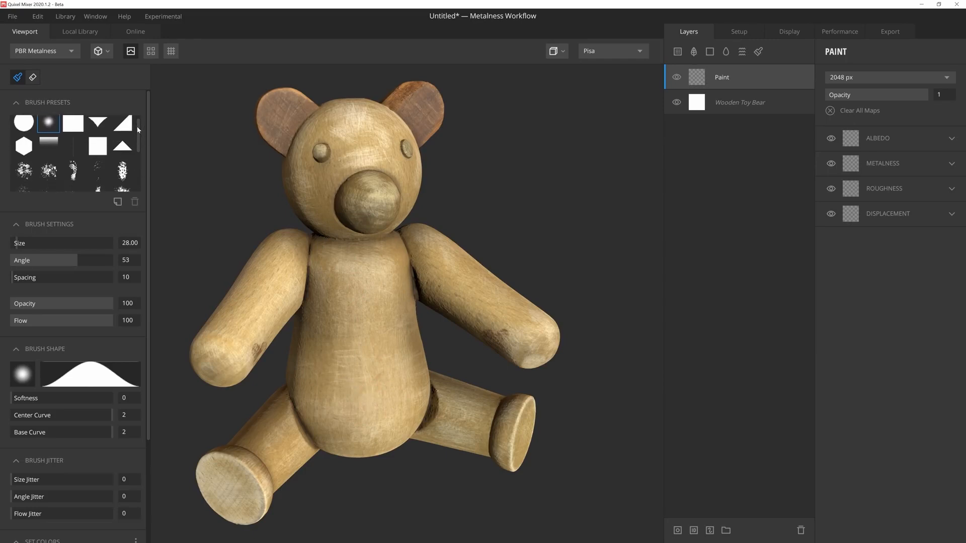
{"action": "mouse_move", "coordinate": [140, 138]}
{"action": "left_mouse_down"}
{"action": "mouse_move", "coordinate": [140, 165]}
{"action": "mouse_move", "coordinate": [138, 123]}
{"action": "left_mouse_up"}
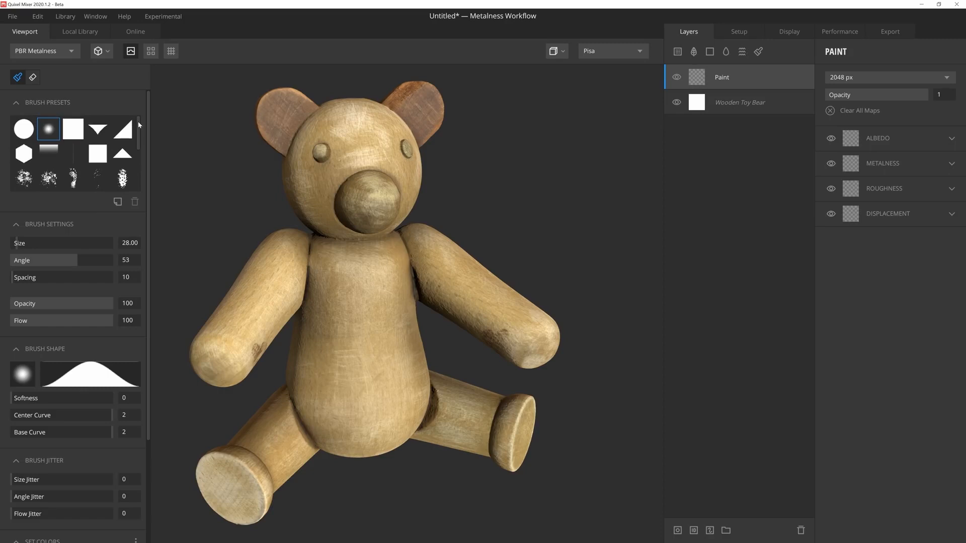
{"action": "left_click", "coordinate": [137, 32]}
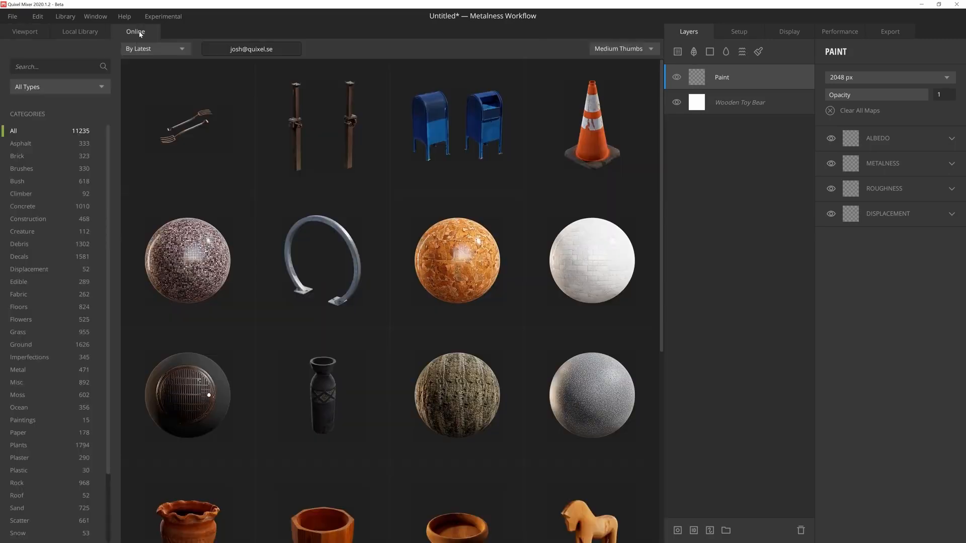
{"action": "left_click", "coordinate": [83, 84]}
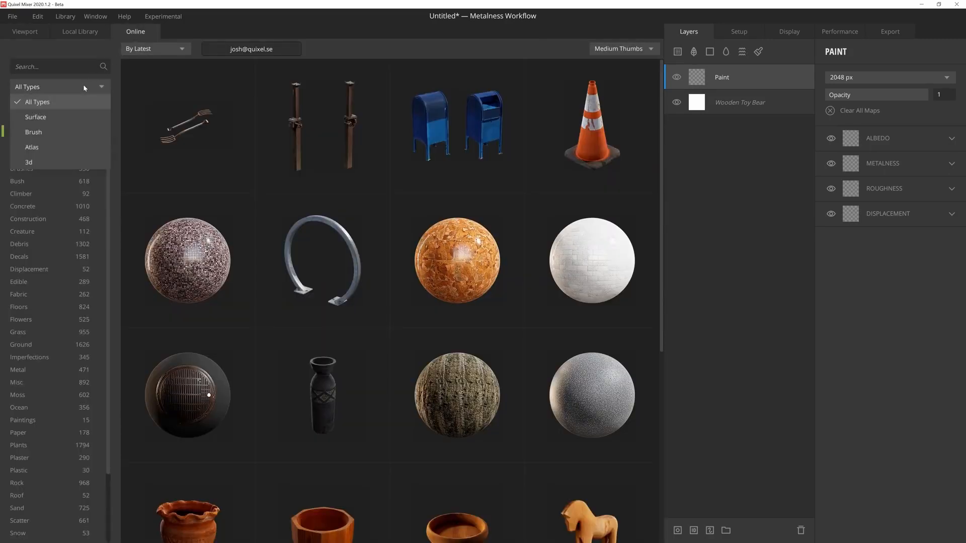
{"action": "left_click", "coordinate": [71, 131]}
{"action": "scroll", "coordinate": [233, 179], "scroll_direction": "down", "scroll_amount": 2}
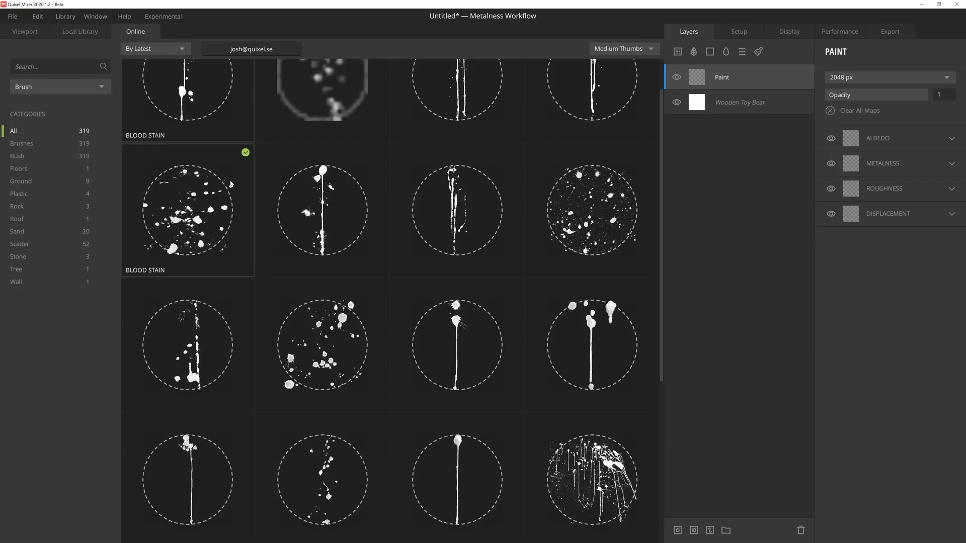
{"action": "scroll", "coordinate": [233, 179], "scroll_direction": "down", "scroll_amount": 5}
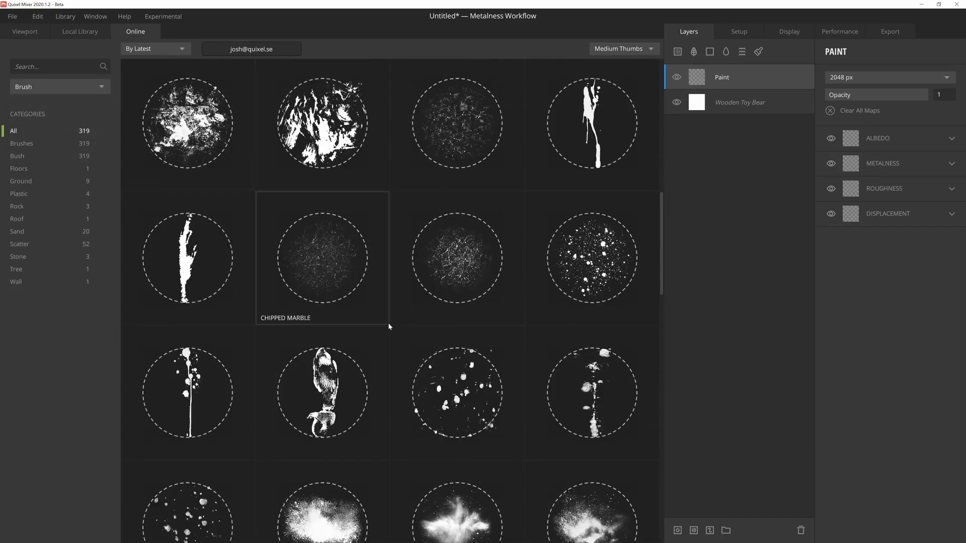
{"action": "left_click", "coordinate": [427, 376]}
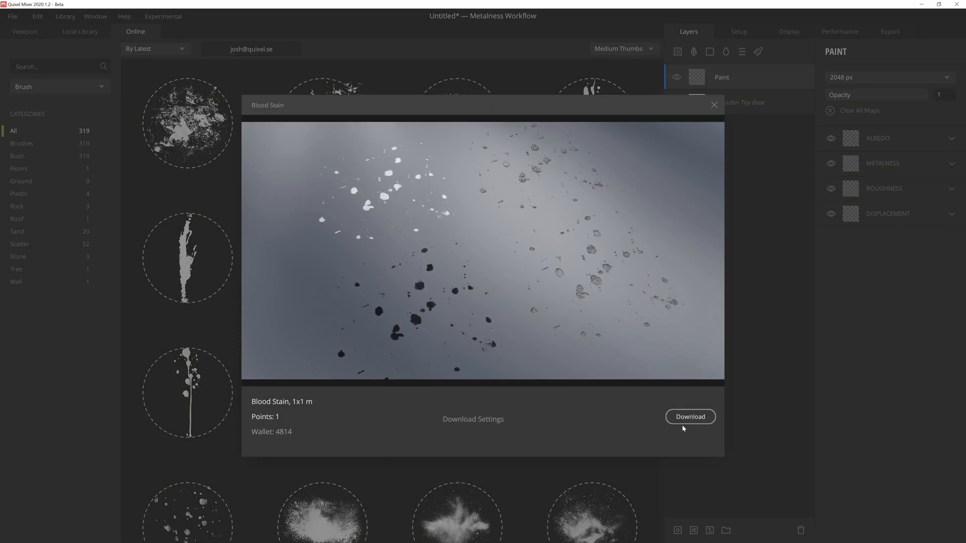
{"action": "left_click", "coordinate": [685, 418]}
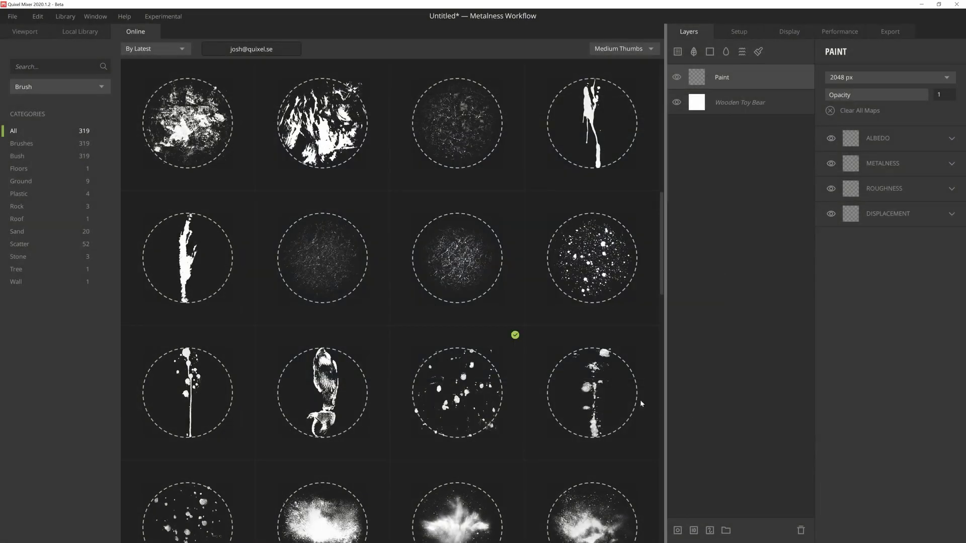
Step: Return to the model view and choose the newly downloaded Blood Stain brush from the presets
{"action": "left_click", "coordinate": [24, 31]}
{"action": "left_click_drag", "start_coordinate": [139, 121], "coordinate": [141, 174]}
{"action": "left_click", "coordinate": [74, 177]}
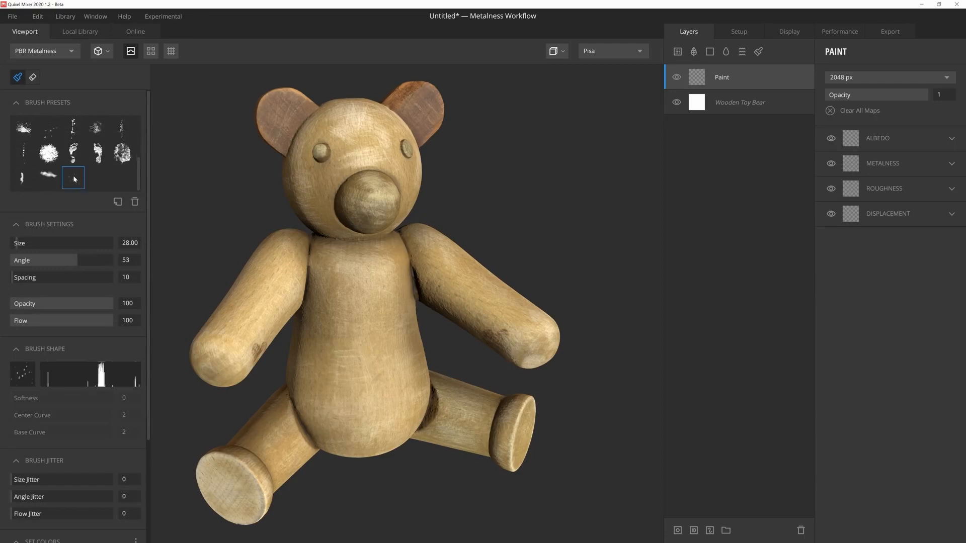
Step: Adjust the Blood Stain brush's size over the bear's torso and bring it to 215.7
{"action": "left_click_drag", "start_coordinate": [17, 244], "coordinate": [48, 248]}
{"action": "left_click", "coordinate": [367, 324]}
{"action": "left_click_drag", "start_coordinate": [45, 246], "coordinate": [61, 248]}
{"action": "left_click_drag", "start_coordinate": [79, 250], "coordinate": [38, 241]}
{"action": "left_click", "coordinate": [362, 320]}
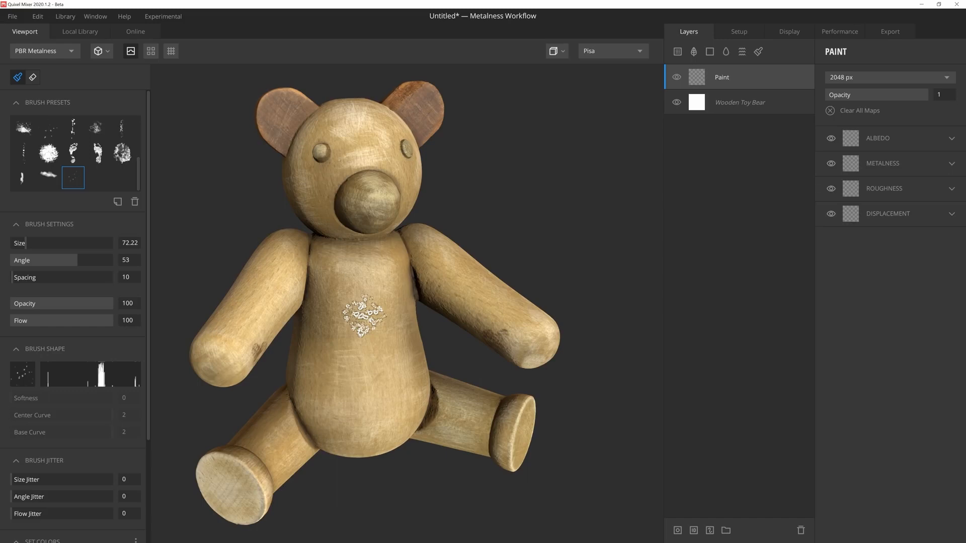
{"action": "right_click_drag", "start_coordinate": [364, 316], "coordinate": [430, 315], "text": "ctrl"}
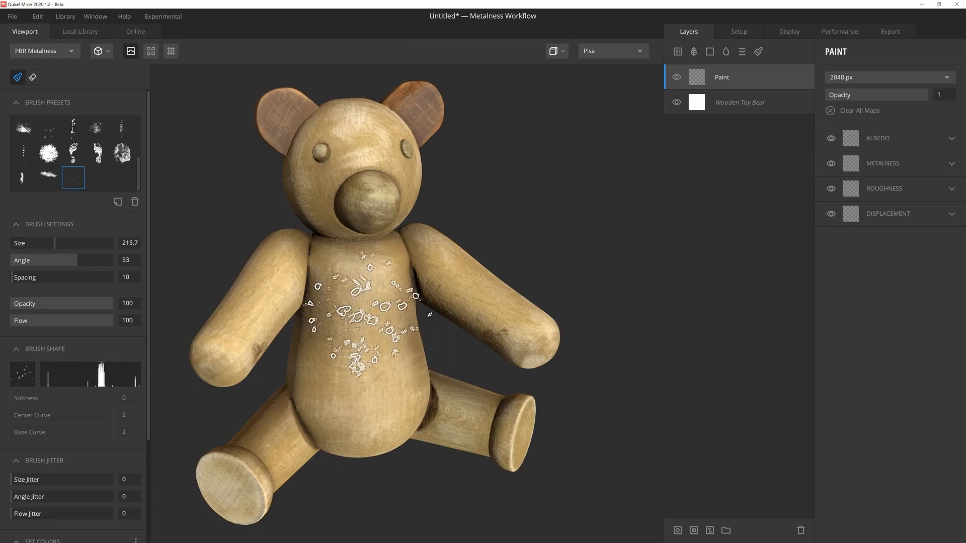
Step: Set the Blood Stain brush's angle to 103.8 with the bear seen from the front
{"action": "mouse_move", "coordinate": [371, 317]}
{"action": "left_mouse_down", "text": "alt"}
{"action": "mouse_move", "coordinate": [337, 297]}
{"action": "mouse_move", "coordinate": [345, 280]}
{"action": "mouse_move", "coordinate": [356, 302]}
{"action": "mouse_move", "coordinate": [388, 294]}
{"action": "mouse_move", "coordinate": [363, 297]}
{"action": "left_mouse_up", "text": "alt"}
{"action": "scroll", "coordinate": [332, 302], "scroll_direction": "up", "scroll_amount": 5}
{"action": "scroll", "coordinate": [328, 302], "scroll_direction": "down", "scroll_amount": 5}
{"action": "scroll", "coordinate": [362, 302], "scroll_direction": "up", "scroll_amount": 5}
{"action": "scroll", "coordinate": [385, 302], "scroll_direction": "up", "scroll_amount": 5}
{"action": "scroll", "coordinate": [390, 302], "scroll_direction": "down", "scroll_amount": 8}
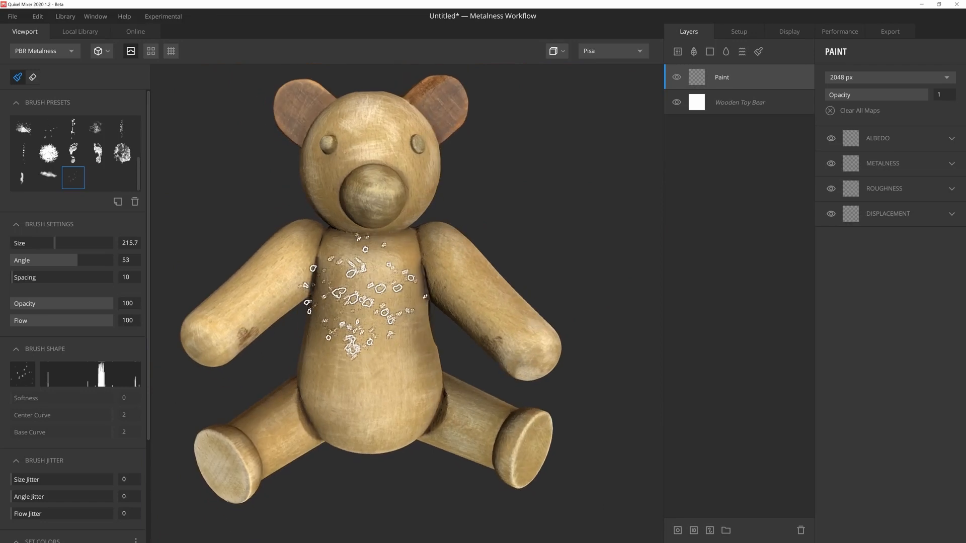
{"action": "mouse_move", "coordinate": [79, 261]}
{"action": "left_mouse_down"}
{"action": "mouse_move", "coordinate": [25, 260]}
{"action": "mouse_move", "coordinate": [91, 260]}
{"action": "left_mouse_up"}
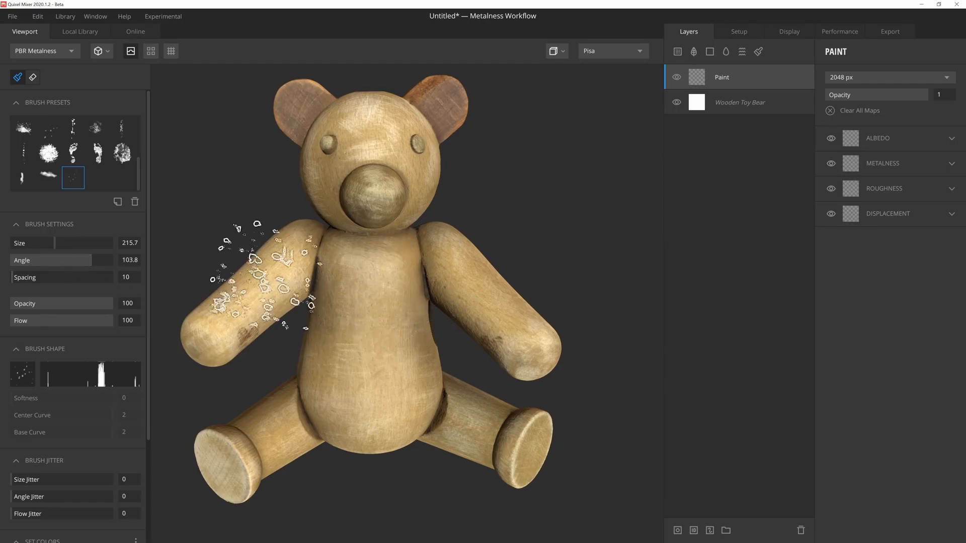
{"action": "left_click_drag", "start_coordinate": [322, 306], "coordinate": [382, 292]}
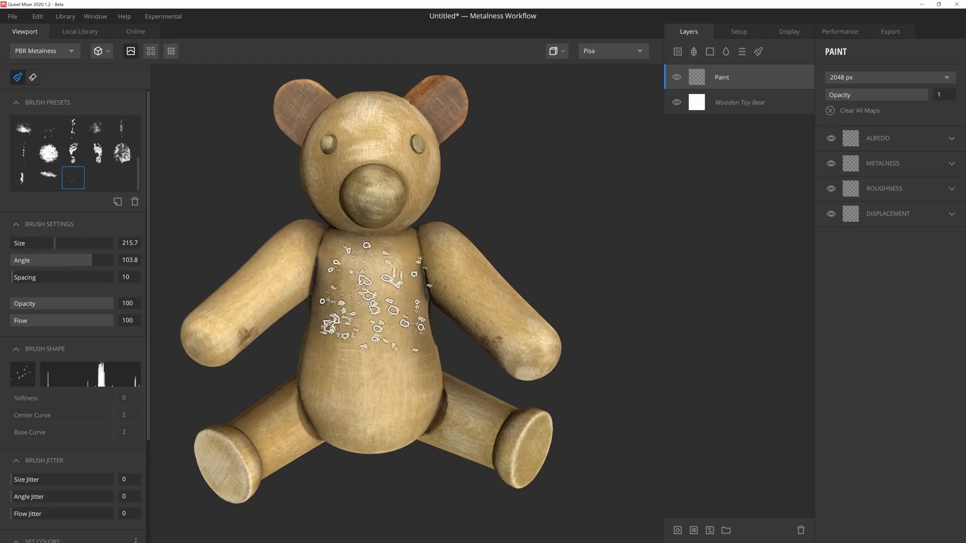
Step: Rotate the Blood Stain brush tip back and forth over the torso and bring its angle to 158
{"action": "key", "text": "Left"}
{"action": "key", "text": "Left"}
{"action": "key", "text": "Left"}
{"action": "key", "text": "Left"}
{"action": "key", "text": "Left"}
{"action": "key", "text": "Left"}
{"action": "key", "text": "Left"}
{"action": "key", "text": "Left"}
{"action": "key", "text": "Left"}
{"action": "key", "text": "Left"}
{"action": "key", "text": "Left"}
{"action": "key", "text": "Left"}
{"action": "key", "text": "Left"}
{"action": "key", "text": "Left"}
{"action": "key", "text": "Left"}
{"action": "key", "text": "Left"}
{"action": "key", "text": "Left"}
{"action": "key", "text": "Left"}
{"action": "key", "text": "Left"}
{"action": "key", "text": "Left"}
{"action": "key", "text": "Right"}
{"action": "key", "text": "Right"}
{"action": "key", "text": "Right"}
{"action": "key", "text": "Right"}
{"action": "key", "text": "Right"}
{"action": "key", "text": "Right"}
{"action": "key", "text": "Right"}
{"action": "key", "text": "Right"}
{"action": "key", "text": "Right"}
{"action": "key", "text": "Right"}
{"action": "key", "text": "Right"}
{"action": "key", "text": "Right"}
{"action": "key", "text": "Right"}
{"action": "key", "text": "Right"}
{"action": "key", "text": "Right"}
{"action": "key", "text": "Right"}
{"action": "key", "text": "Right"}
{"action": "key", "text": "Right"}
{"action": "key", "text": "Right"}
{"action": "key", "text": "Right"}
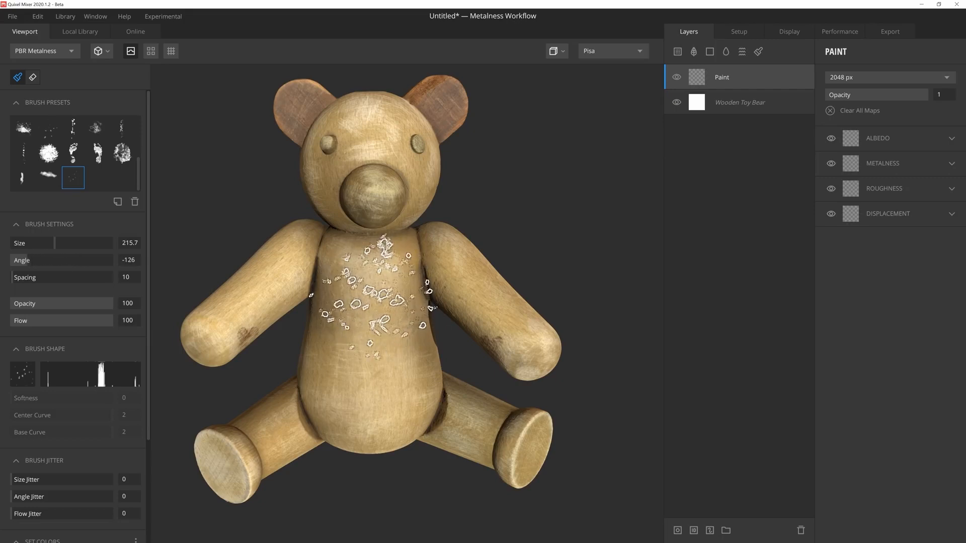
{"action": "key", "text": "Right"}
{"action": "key", "text": "Right"}
{"action": "key", "text": "Right"}
{"action": "key", "text": "Right"}
{"action": "key", "text": "Right"}
{"action": "key", "text": "Right"}
{"action": "key", "text": "Right"}
{"action": "key", "text": "Right"}
{"action": "key", "text": "Right"}
{"action": "key", "text": "Right"}
{"action": "key", "text": "Right"}
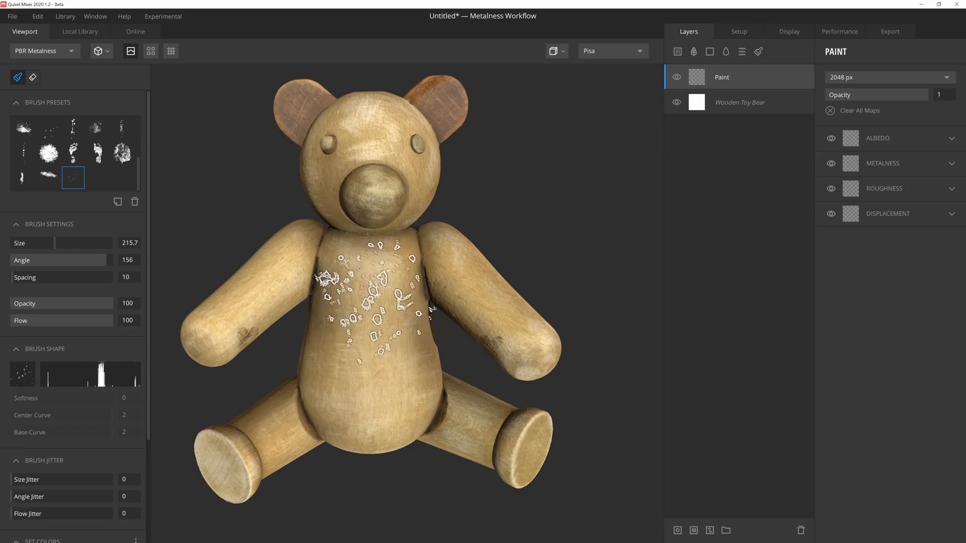
Step: Switch to the soft round brush preset and paint a red stroke down the torso at size 25.12
{"action": "scroll", "coordinate": [76, 151], "scroll_direction": "up", "scroll_amount": 3}
{"action": "left_click", "coordinate": [49, 128]}
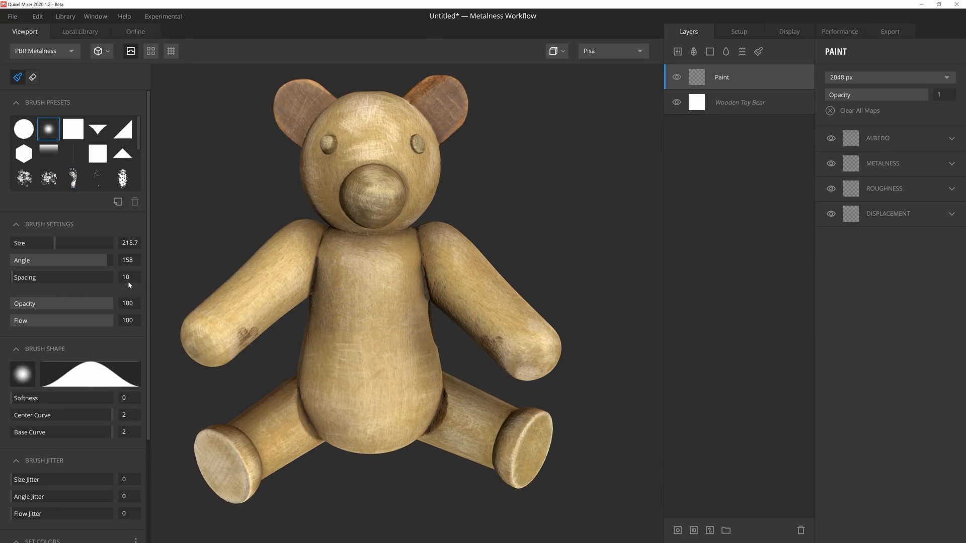
{"action": "right_click_drag", "start_coordinate": [374, 261], "coordinate": [279, 261], "text": "ctrl"}
{"action": "mouse_move", "coordinate": [374, 261]}
{"action": "left_mouse_down"}
{"action": "mouse_move", "coordinate": [374, 307]}
{"action": "mouse_move", "coordinate": [396, 383]}
{"action": "left_mouse_up"}
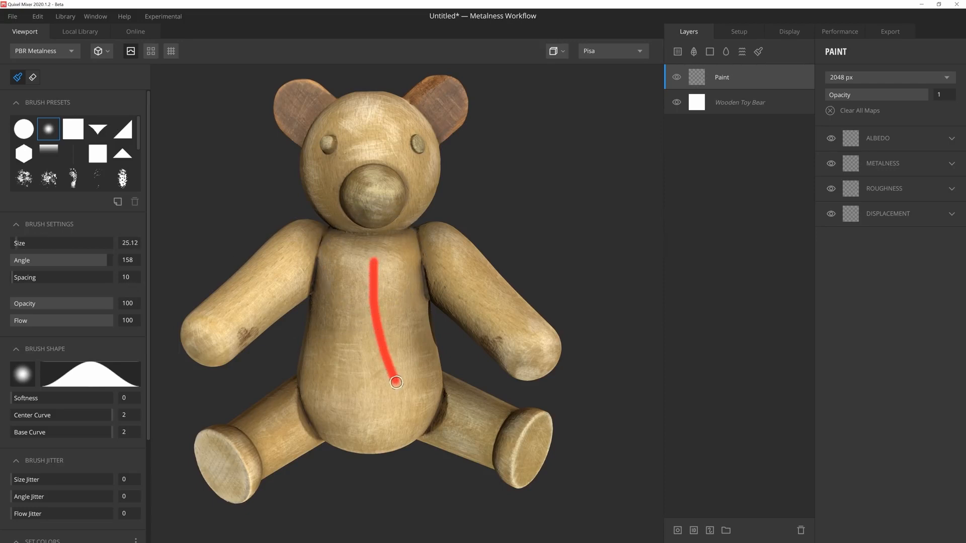
Step: Increase the brush spacing and paint a test stroke down the bear's torso
{"action": "left_click", "coordinate": [39, 281]}
{"action": "left_click_drag", "start_coordinate": [39, 282], "coordinate": [38, 282]}
{"action": "mouse_move", "coordinate": [346, 259]}
{"action": "left_mouse_down"}
{"action": "mouse_move", "coordinate": [347, 310]}
{"action": "mouse_move", "coordinate": [378, 390]}
{"action": "left_mouse_up"}
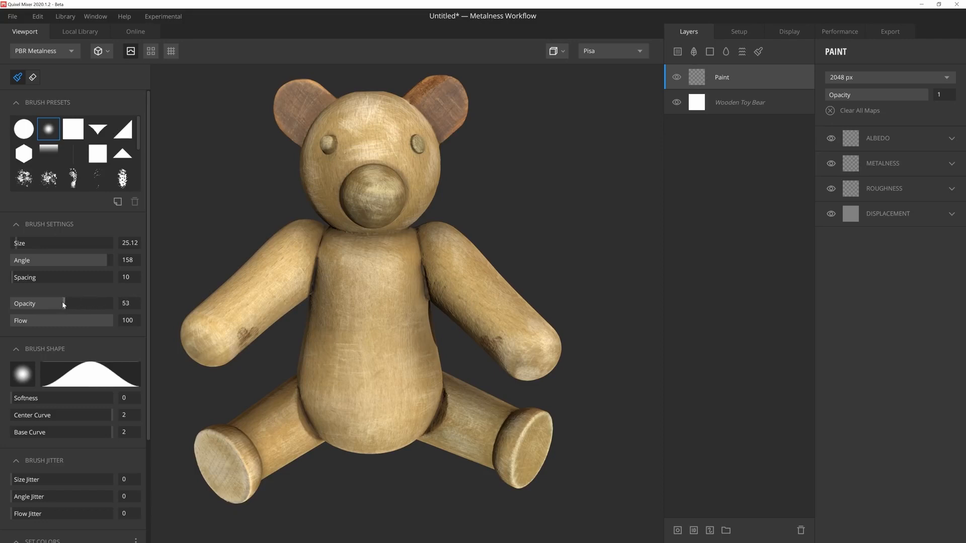
Step: Set the brush opacity to 40 and size to 124.7, and build up overlapping red paint on the chest
{"action": "left_click_drag", "start_coordinate": [63, 304], "coordinate": [51, 304]}
{"action": "right_click_drag", "start_coordinate": [362, 291], "coordinate": [398, 291], "text": "ctrl"}
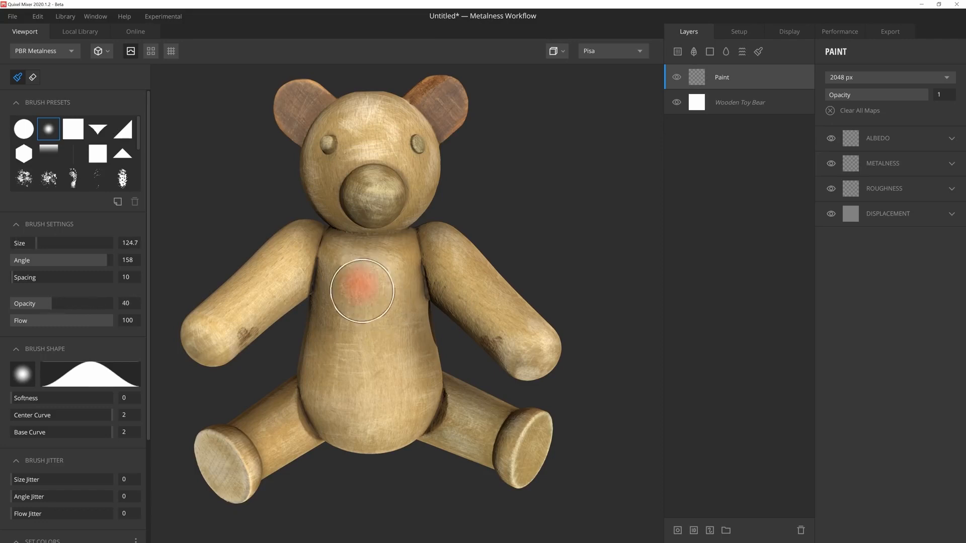
{"action": "mouse_move", "coordinate": [362, 291]}
{"action": "left_mouse_down"}
{"action": "mouse_move", "coordinate": [372, 333]}
{"action": "mouse_move", "coordinate": [362, 290]}
{"action": "mouse_move", "coordinate": [381, 330]}
{"action": "mouse_move", "coordinate": [354, 299]}
{"action": "mouse_move", "coordinate": [370, 325]}
{"action": "mouse_move", "coordinate": [372, 300]}
{"action": "mouse_move", "coordinate": [357, 345]}
{"action": "left_mouse_up"}
{"action": "mouse_move", "coordinate": [369, 326]}
{"action": "left_mouse_down"}
{"action": "mouse_move", "coordinate": [360, 325]}
{"action": "mouse_move", "coordinate": [371, 316]}
{"action": "mouse_move", "coordinate": [350, 329]}
{"action": "mouse_move", "coordinate": [371, 302]}
{"action": "mouse_move", "coordinate": [373, 312]}
{"action": "mouse_move", "coordinate": [348, 331]}
{"action": "mouse_move", "coordinate": [368, 323]}
{"action": "left_mouse_up"}
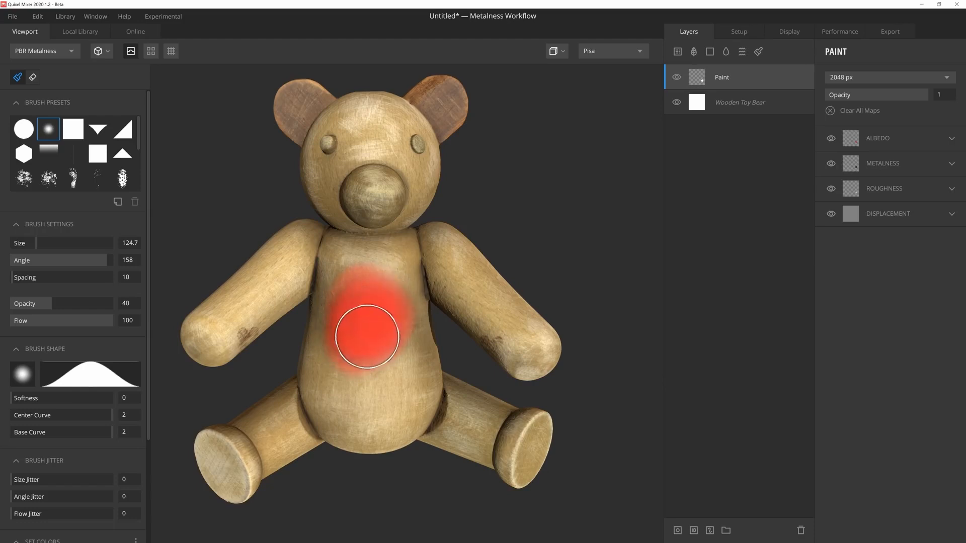
Step: Set the brush opacity to 100 and flow to about 15, and paint soft red spots on the lower belly and arm
{"action": "left_click_drag", "start_coordinate": [43, 305], "coordinate": [83, 304]}
{"action": "left_click_drag", "start_coordinate": [83, 321], "coordinate": [26, 319]}
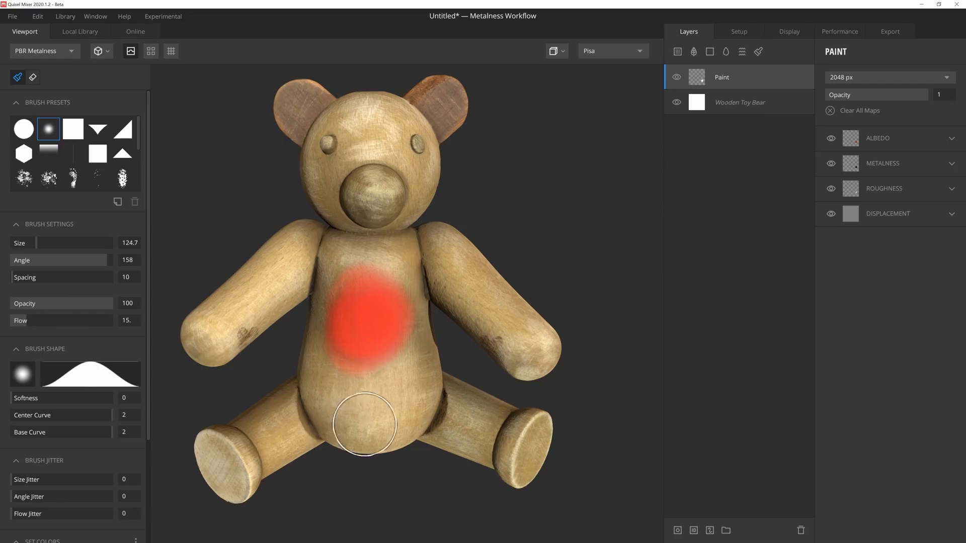
{"action": "mouse_move", "coordinate": [367, 410]}
{"action": "left_mouse_down"}
{"action": "mouse_move", "coordinate": [345, 410]}
{"action": "mouse_move", "coordinate": [359, 420]}
{"action": "mouse_move", "coordinate": [368, 410]}
{"action": "left_mouse_up"}
{"action": "mouse_move", "coordinate": [477, 283]}
{"action": "left_mouse_down"}
{"action": "mouse_move", "coordinate": [485, 312]}
{"action": "mouse_move", "coordinate": [491, 293]}
{"action": "mouse_move", "coordinate": [481, 295]}
{"action": "mouse_move", "coordinate": [474, 280]}
{"action": "left_mouse_up"}
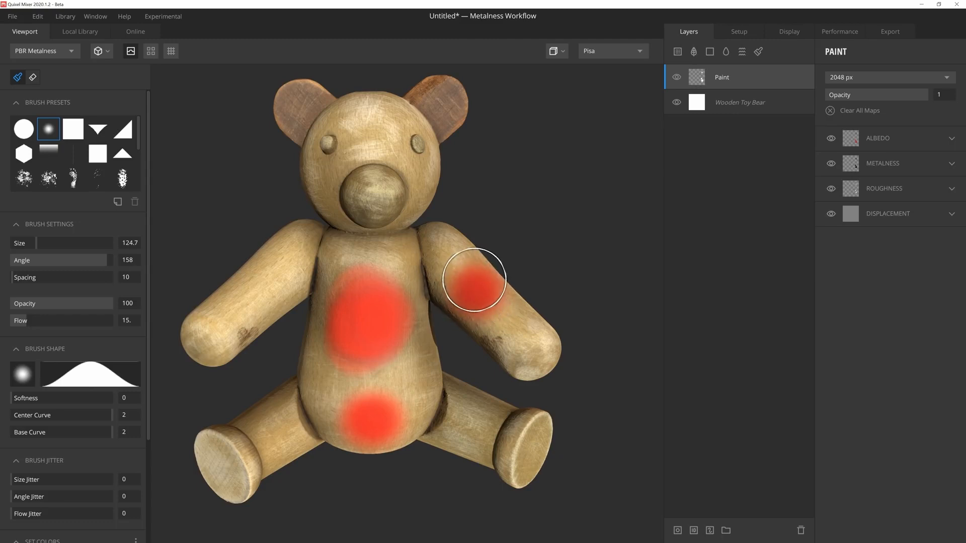
{"action": "mouse_move", "coordinate": [312, 262]}
{"action": "left_mouse_down"}
{"action": "mouse_move", "coordinate": [304, 257]}
{"action": "mouse_move", "coordinate": [310, 244]}
{"action": "mouse_move", "coordinate": [317, 265]}
{"action": "mouse_move", "coordinate": [310, 250]}
{"action": "mouse_move", "coordinate": [304, 272]}
{"action": "left_mouse_up"}
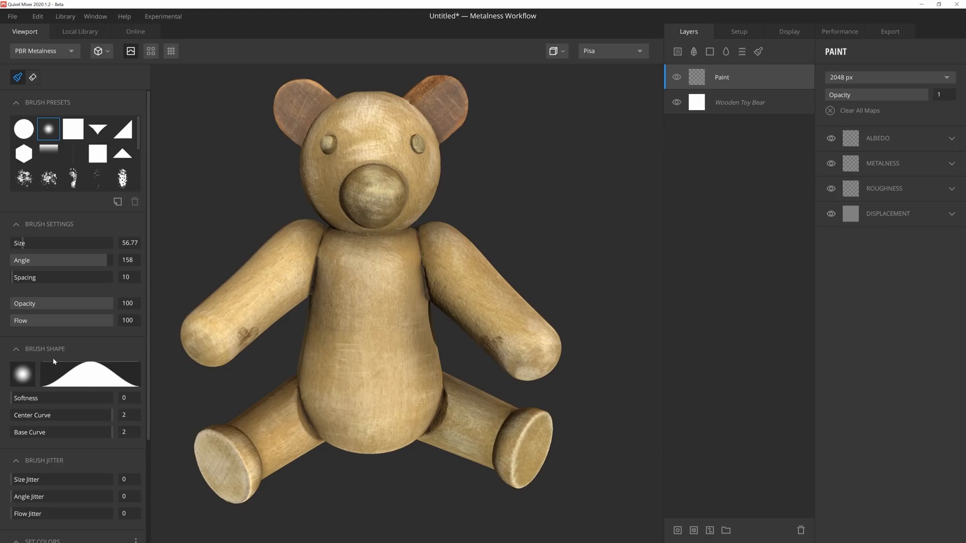
Step: Try the brush shape with Softness 0.99 and Center Curve 1, restoring them to 0 and 2
{"action": "left_click_drag", "start_coordinate": [15, 398], "coordinate": [115, 403]}
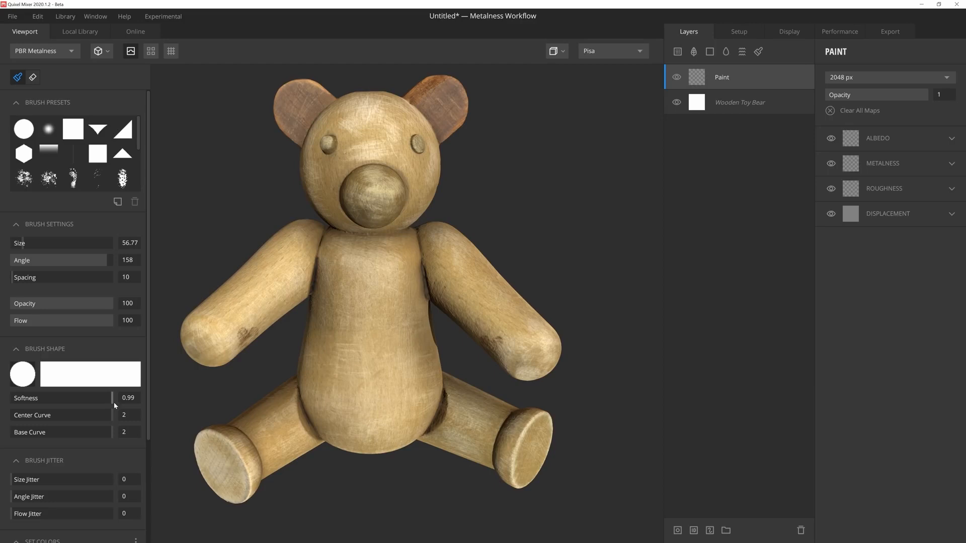
{"action": "left_click_drag", "start_coordinate": [113, 402], "coordinate": [12, 401]}
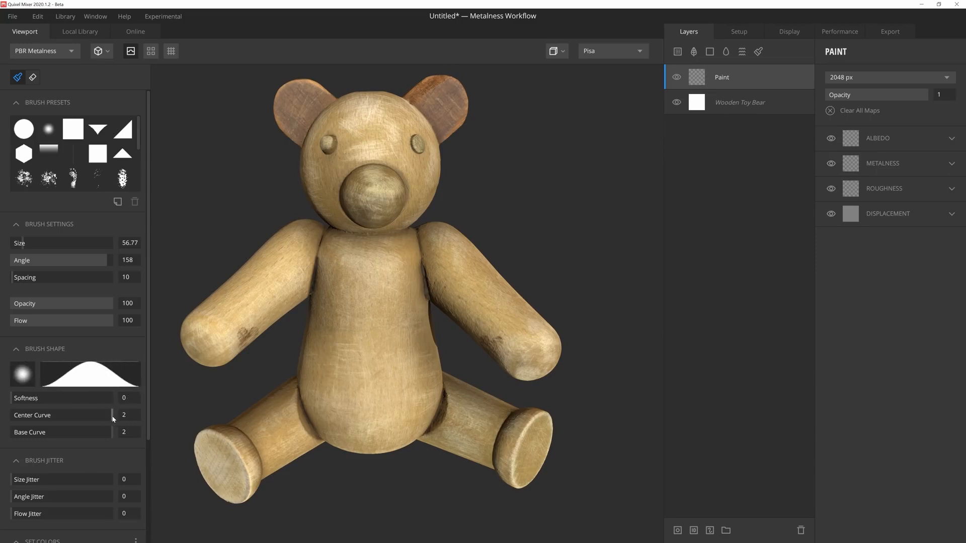
{"action": "left_click_drag", "start_coordinate": [113, 418], "coordinate": [10, 410]}
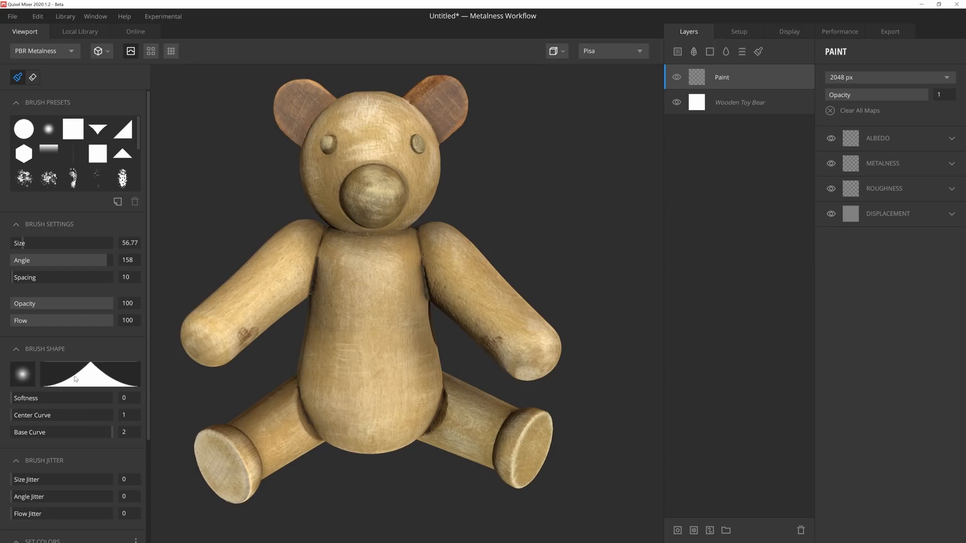
{"action": "mouse_move", "coordinate": [21, 414]}
{"action": "left_mouse_down"}
{"action": "mouse_move", "coordinate": [113, 415]}
{"action": "mouse_move", "coordinate": [63, 431]}
{"action": "mouse_move", "coordinate": [10, 433]}
{"action": "mouse_move", "coordinate": [121, 437]}
{"action": "left_mouse_up"}
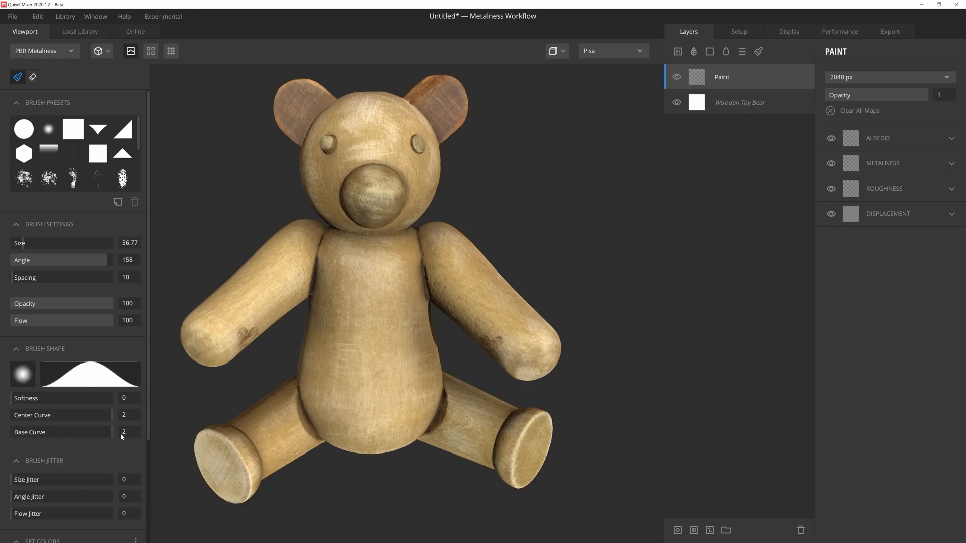
Step: Choose the PaintBrushes_PaintBrush_sduefg3c brush preset and paint a red vertical stroke down the bear's torso
{"action": "scroll", "coordinate": [113, 409], "scroll_direction": "down", "scroll_amount": 3}
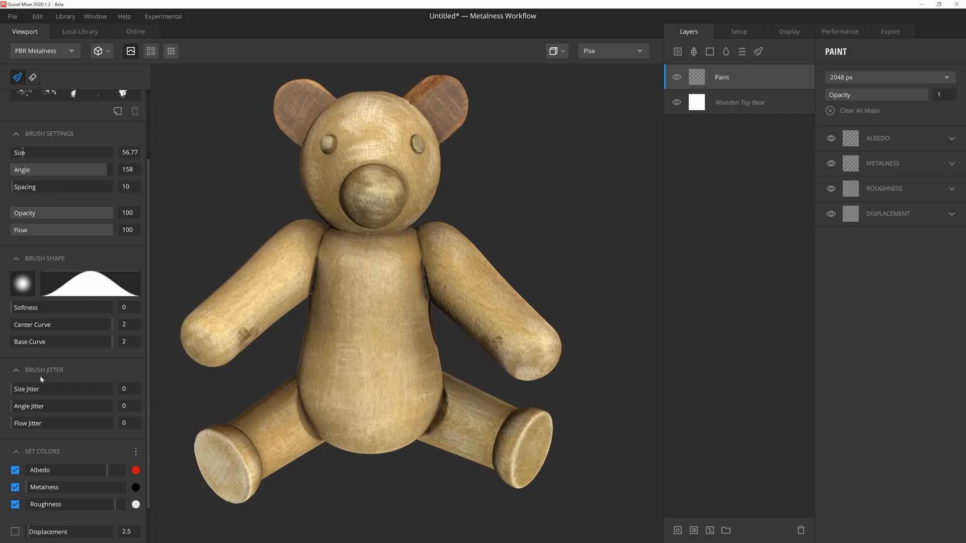
{"action": "scroll", "coordinate": [40, 376], "scroll_direction": "up", "scroll_amount": 3}
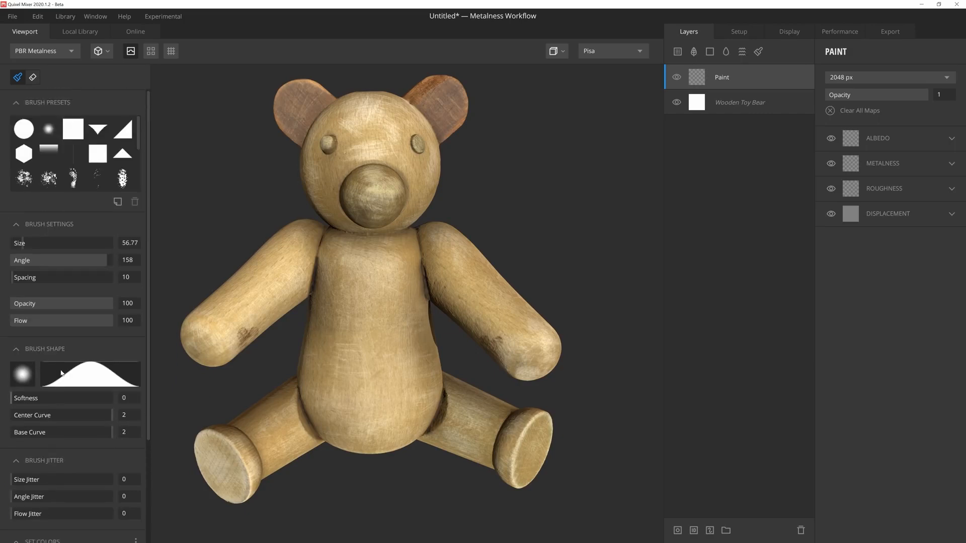
{"action": "left_click_drag", "start_coordinate": [140, 128], "coordinate": [142, 155]}
{"action": "left_click", "coordinate": [97, 162]}
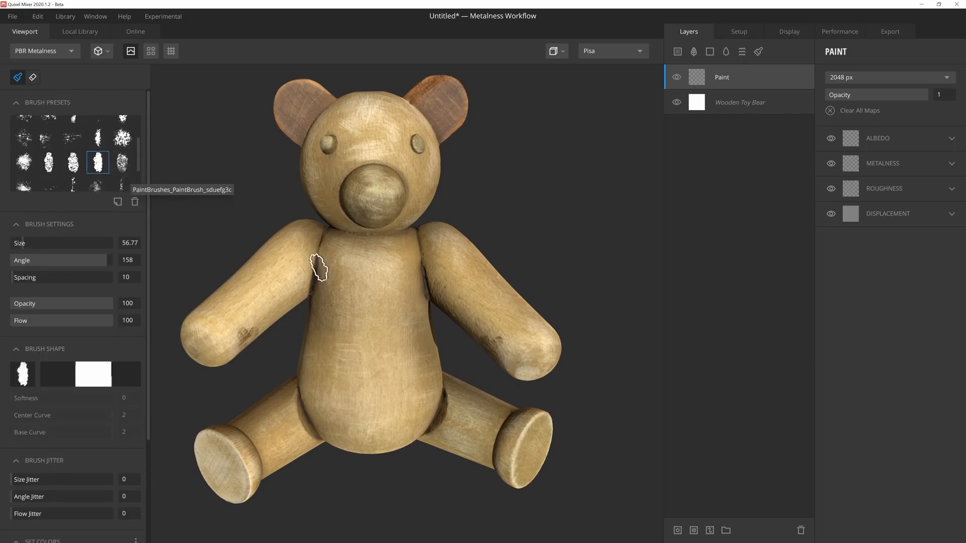
{"action": "left_click_drag", "start_coordinate": [364, 270], "coordinate": [371, 380]}
{"action": "scroll", "coordinate": [370, 297], "scroll_direction": "up", "scroll_amount": 4}
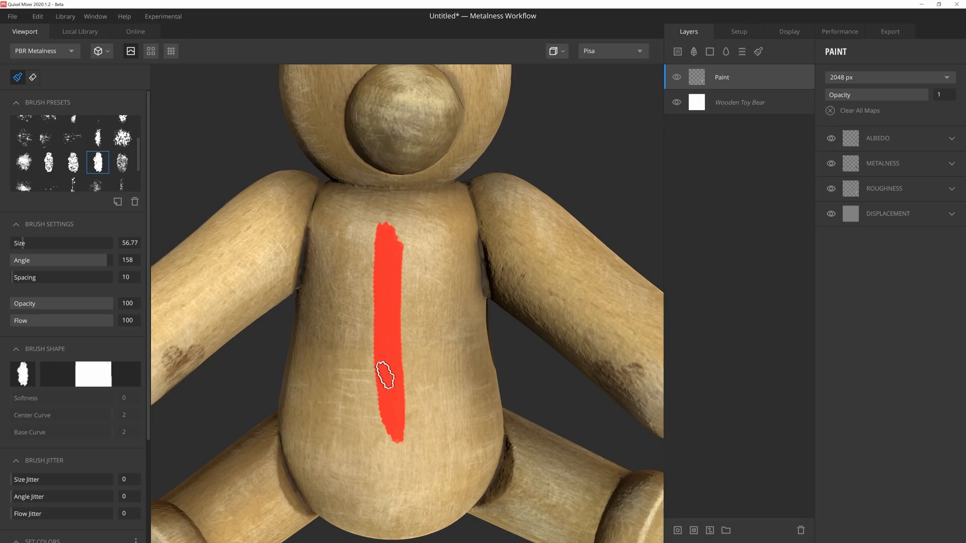
{"action": "scroll", "coordinate": [385, 376], "scroll_direction": "down", "scroll_amount": 3}
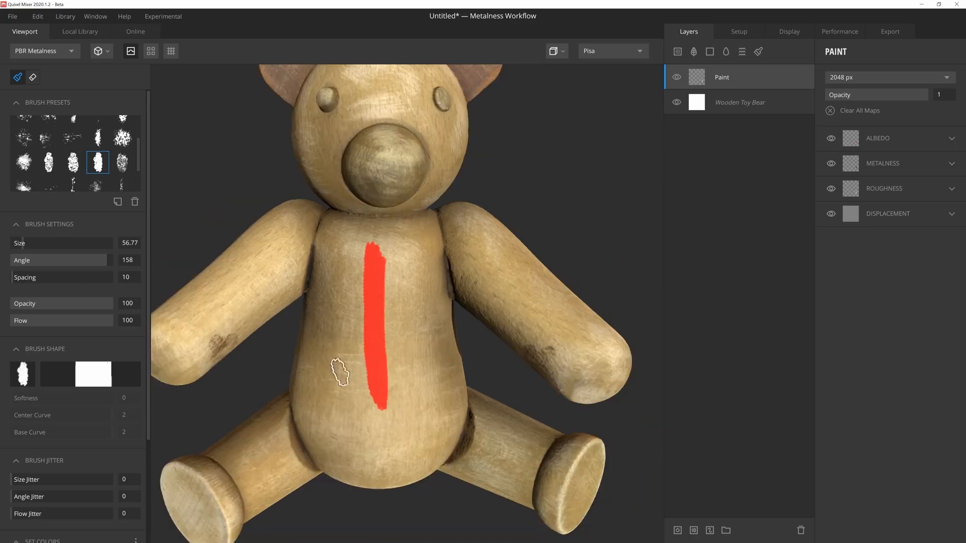
Step: Set Angle Jitter to 100 and paint rough-edged red strokes down the torso beside the first stroke
{"action": "scroll", "coordinate": [151, 385], "scroll_direction": "down", "scroll_amount": 2}
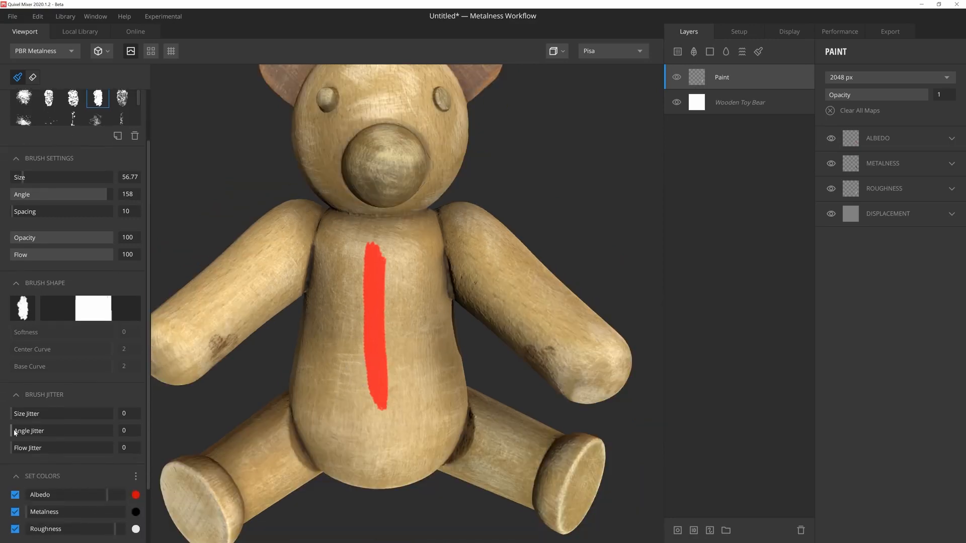
{"action": "left_click_drag", "start_coordinate": [16, 430], "coordinate": [57, 431]}
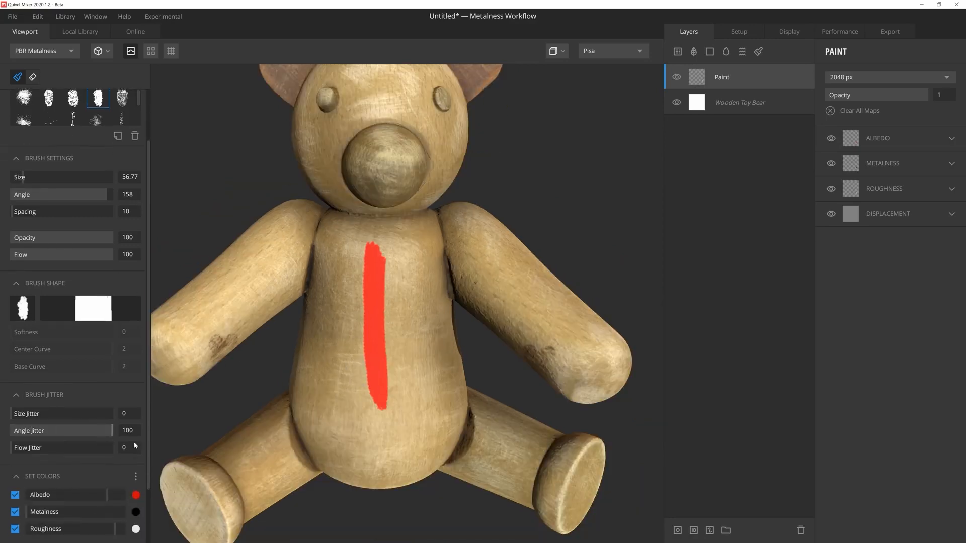
{"action": "mouse_move", "coordinate": [422, 254]}
{"action": "left_mouse_down"}
{"action": "mouse_move", "coordinate": [412, 291]}
{"action": "mouse_move", "coordinate": [421, 387]}
{"action": "mouse_move", "coordinate": [415, 318]}
{"action": "left_mouse_up"}
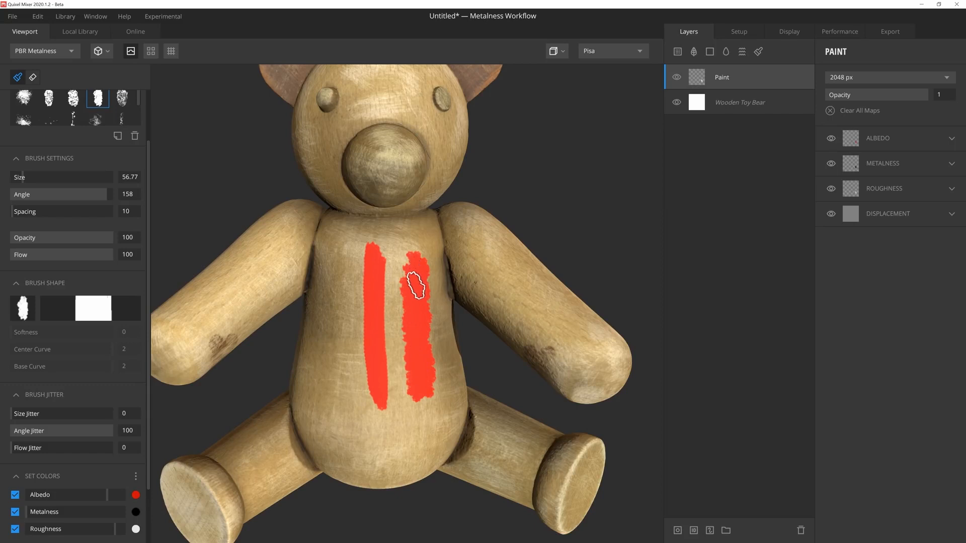
{"action": "mouse_move", "coordinate": [423, 328]}
{"action": "left_mouse_down"}
{"action": "mouse_move", "coordinate": [437, 360]}
{"action": "mouse_move", "coordinate": [436, 405]}
{"action": "mouse_move", "coordinate": [423, 410]}
{"action": "mouse_move", "coordinate": [404, 318]}
{"action": "mouse_move", "coordinate": [415, 303]}
{"action": "left_mouse_up"}
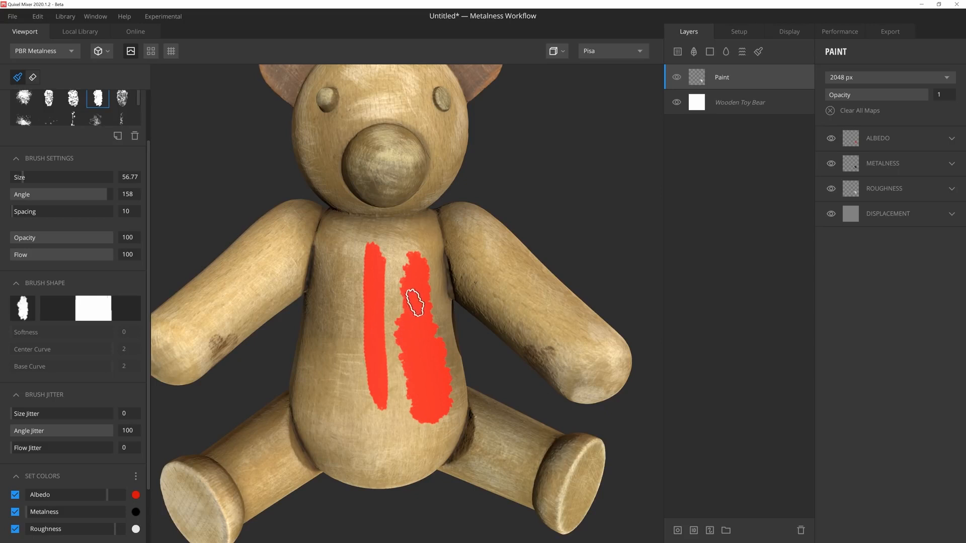
Step: Set Size Jitter to about 39 and Flow Jitter to about 94, and paint another vertical stroke on the torso
{"action": "left_click_drag", "start_coordinate": [25, 415], "coordinate": [27, 414]}
{"action": "left_click_drag", "start_coordinate": [16, 449], "coordinate": [114, 449]}
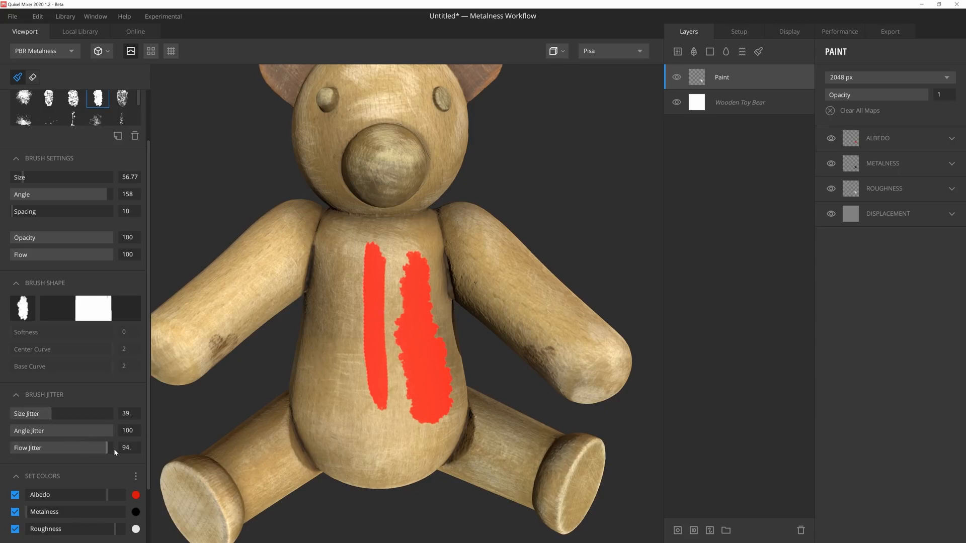
{"action": "mouse_move", "coordinate": [338, 262]}
{"action": "left_mouse_down"}
{"action": "mouse_move", "coordinate": [334, 389]}
{"action": "mouse_move", "coordinate": [343, 363]}
{"action": "mouse_move", "coordinate": [330, 274]}
{"action": "mouse_move", "coordinate": [327, 384]}
{"action": "mouse_move", "coordinate": [343, 410]}
{"action": "left_mouse_up"}
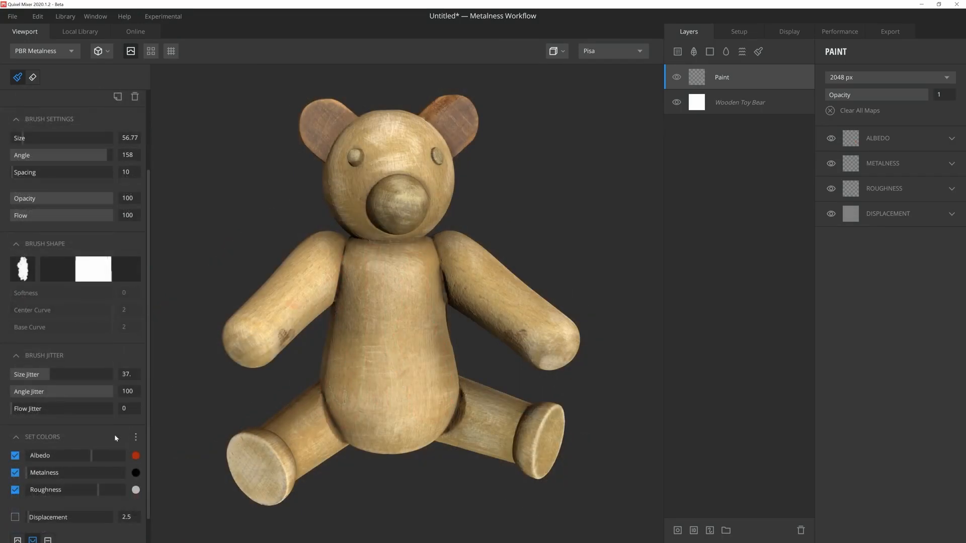
Step: Brighten the red albedo, raise metalness to maximum, lower roughness, and paint a metallic patch on the bear's belly
{"action": "scroll", "coordinate": [115, 439], "scroll_direction": "down", "scroll_amount": 1}
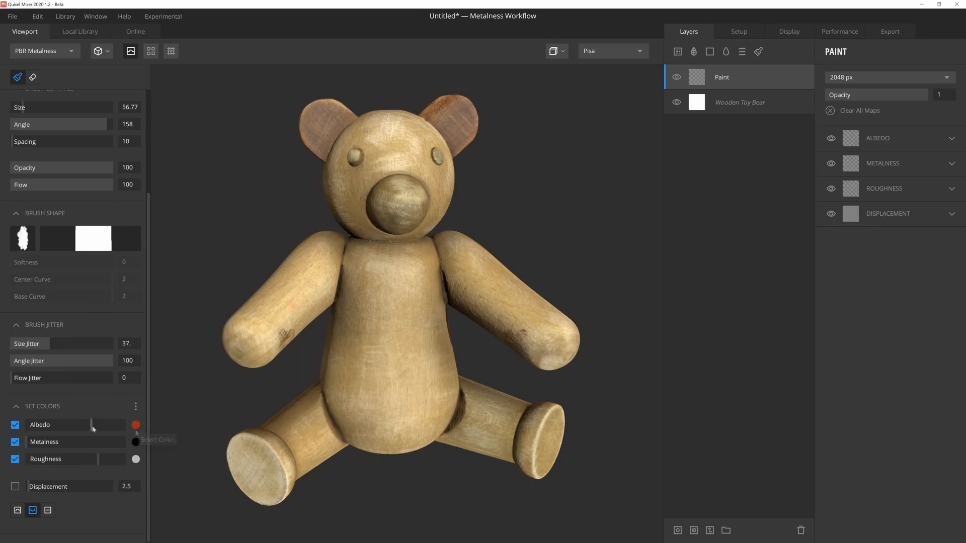
{"action": "left_click_drag", "start_coordinate": [101, 427], "coordinate": [117, 427]}
{"action": "mouse_move", "coordinate": [27, 443]}
{"action": "left_mouse_down"}
{"action": "mouse_move", "coordinate": [120, 442]}
{"action": "mouse_move", "coordinate": [64, 458]}
{"action": "left_mouse_up"}
{"action": "mouse_move", "coordinate": [394, 353]}
{"action": "left_mouse_down"}
{"action": "mouse_move", "coordinate": [403, 310]}
{"action": "mouse_move", "coordinate": [397, 347]}
{"action": "mouse_move", "coordinate": [381, 329]}
{"action": "mouse_move", "coordinate": [416, 322]}
{"action": "mouse_move", "coordinate": [388, 357]}
{"action": "mouse_move", "coordinate": [403, 337]}
{"action": "mouse_move", "coordinate": [427, 344]}
{"action": "mouse_move", "coordinate": [400, 354]}
{"action": "left_mouse_up"}
{"action": "mouse_move", "coordinate": [399, 353]}
{"action": "left_mouse_down"}
{"action": "mouse_move", "coordinate": [410, 352]}
{"action": "mouse_move", "coordinate": [409, 339]}
{"action": "left_mouse_up"}
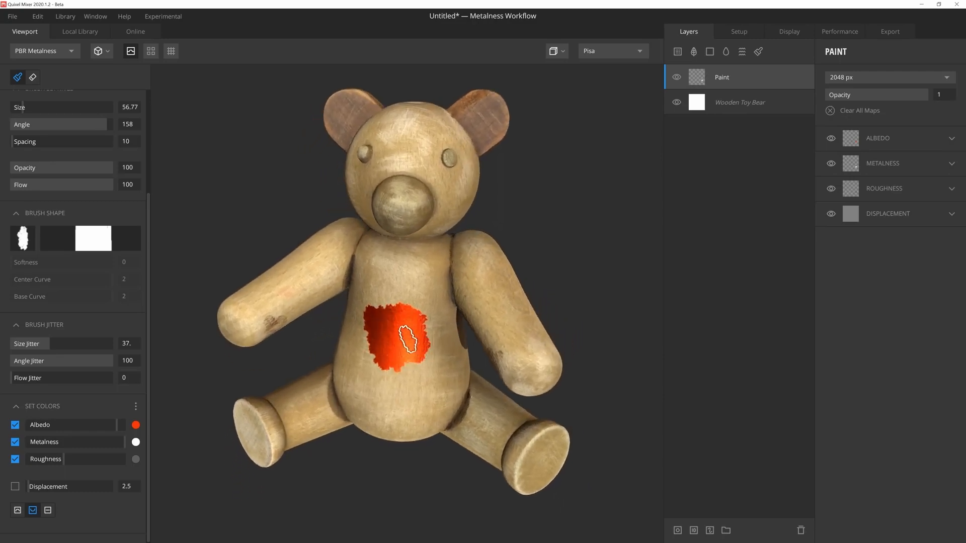
Step: Reduce metalness to minimum, lower roughness further, and paint a glossy non-metallic patch on the bear's chest
{"action": "left_click_drag", "start_coordinate": [125, 442], "coordinate": [46, 459]}
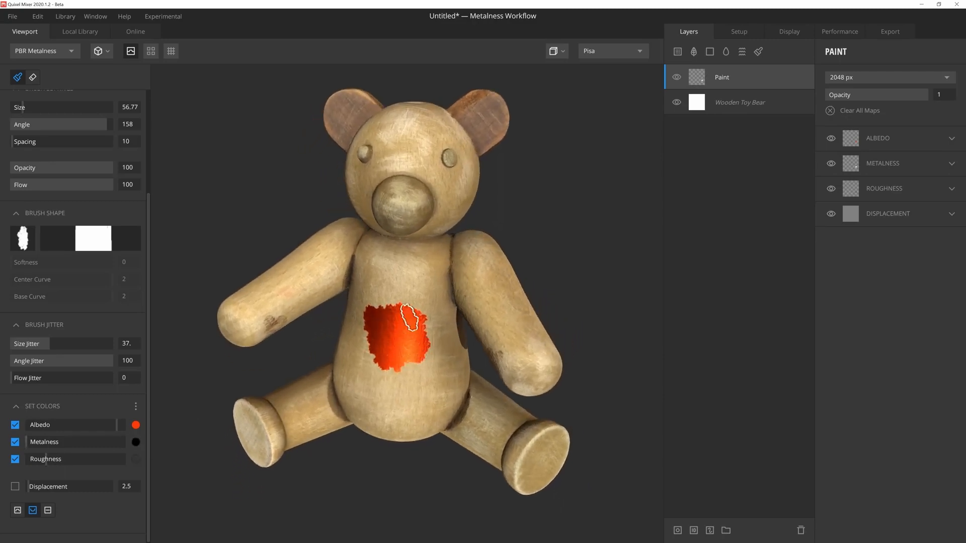
{"action": "left_click_drag", "start_coordinate": [390, 273], "coordinate": [397, 278]}
{"action": "mouse_move", "coordinate": [373, 301]}
{"action": "left_mouse_down", "text": "alt"}
{"action": "mouse_move", "coordinate": [427, 282]}
{"action": "mouse_move", "coordinate": [402, 292]}
{"action": "left_mouse_up", "text": "alt"}
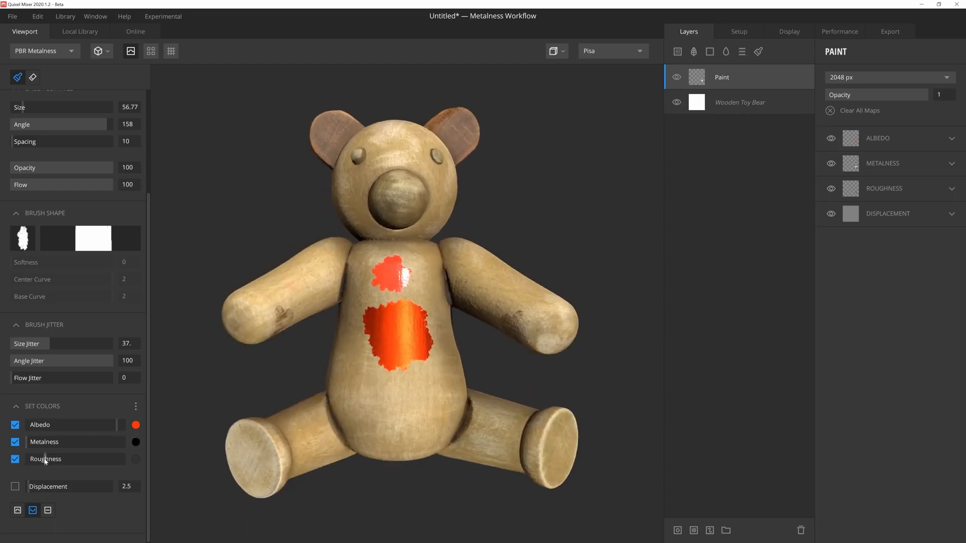
{"action": "left_click_drag", "start_coordinate": [45, 459], "coordinate": [43, 459]}
Step: Change the albedo color to green, paint a glossy patch on the lower belly, and raise the brush roughness
{"action": "left_click", "coordinate": [136, 426]}
{"action": "left_click", "coordinate": [482, 316]}
{"action": "left_click", "coordinate": [603, 375]}
{"action": "mouse_move", "coordinate": [386, 406]}
{"action": "left_mouse_down"}
{"action": "mouse_move", "coordinate": [405, 410]}
{"action": "mouse_move", "coordinate": [404, 393]}
{"action": "left_mouse_up"}
{"action": "mouse_move", "coordinate": [420, 395]}
{"action": "left_mouse_down", "text": "alt"}
{"action": "mouse_move", "coordinate": [463, 401]}
{"action": "mouse_move", "coordinate": [442, 386]}
{"action": "mouse_move", "coordinate": [417, 396]}
{"action": "left_mouse_up", "text": "alt"}
{"action": "left_click", "coordinate": [109, 459]}
{"action": "mouse_move", "coordinate": [385, 427]}
{"action": "left_mouse_down", "text": "alt"}
{"action": "mouse_move", "coordinate": [406, 410]}
{"action": "mouse_move", "coordinate": [382, 441]}
{"action": "left_mouse_up", "text": "alt"}
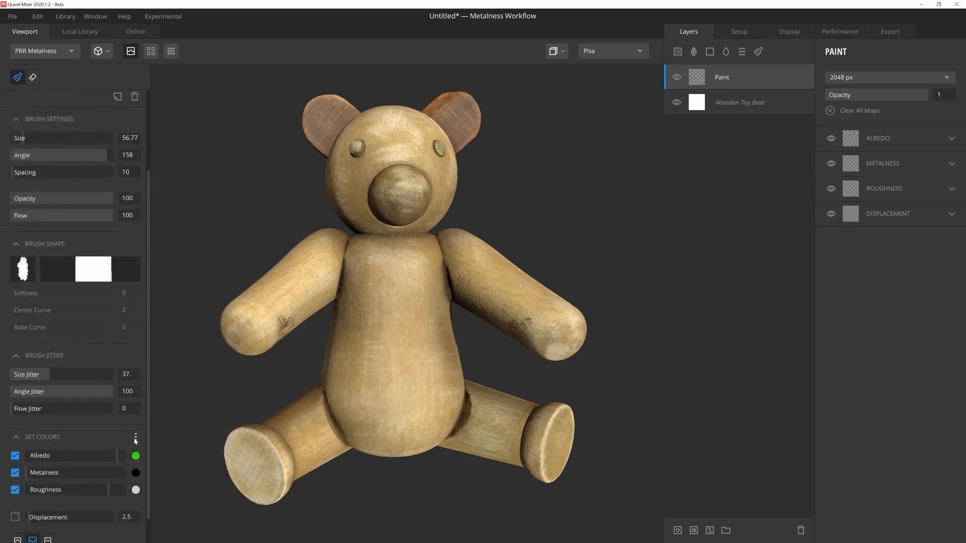
Step: Load a brass-like metal reflectance preset for the brush and paint a golden metallic patch on the bear's belly
{"action": "left_click", "coordinate": [136, 438]}
{"action": "mouse_move", "coordinate": [101, 473]}
{"action": "mouse_move", "coordinate": [182, 517]}
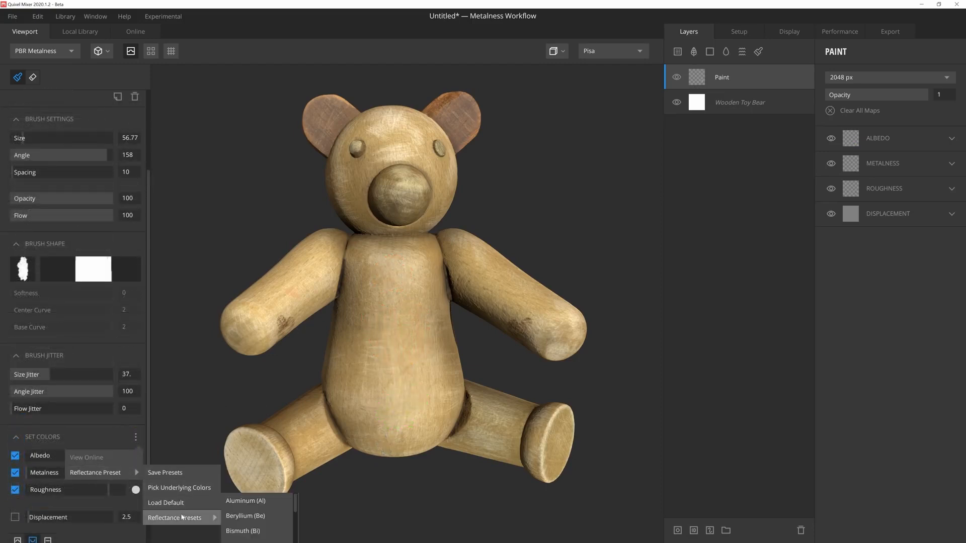
{"action": "scroll", "coordinate": [250, 522], "scroll_direction": "down", "scroll_amount": 2}
{"action": "left_click", "coordinate": [252, 524]}
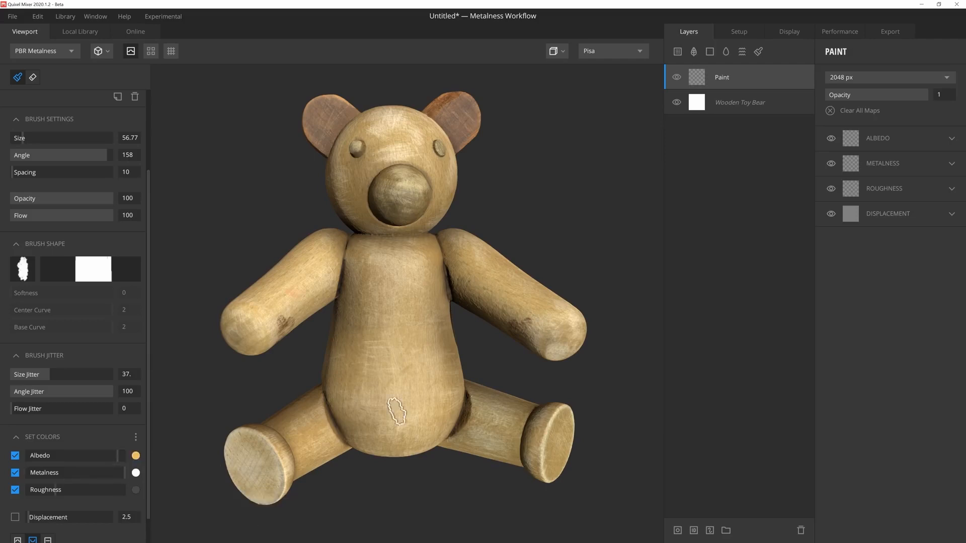
{"action": "mouse_move", "coordinate": [406, 352]}
{"action": "left_mouse_down"}
{"action": "mouse_move", "coordinate": [388, 360]}
{"action": "mouse_move", "coordinate": [416, 359]}
{"action": "left_mouse_up"}
{"action": "mouse_move", "coordinate": [386, 392]}
{"action": "left_mouse_down", "text": "alt"}
{"action": "mouse_move", "coordinate": [347, 404]}
{"action": "mouse_move", "coordinate": [308, 399]}
{"action": "mouse_move", "coordinate": [363, 371]}
{"action": "mouse_move", "coordinate": [375, 384]}
{"action": "left_mouse_up", "text": "alt"}
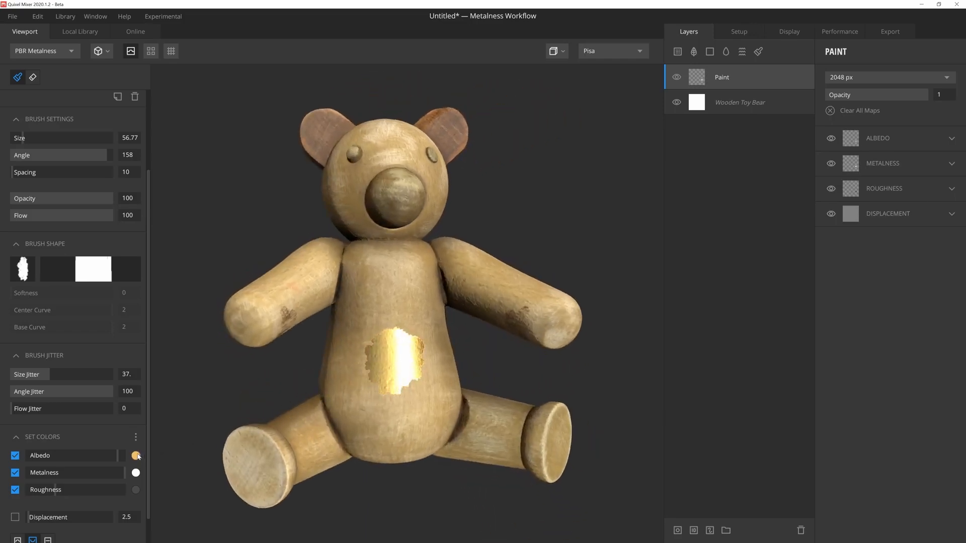
Step: Lower the roughness and save the brush colors as a preset named "Shiny Brass"
{"action": "left_click_drag", "start_coordinate": [53, 493], "coordinate": [40, 492]}
{"action": "left_click", "coordinate": [136, 437]}
{"action": "mouse_move", "coordinate": [100, 471]}
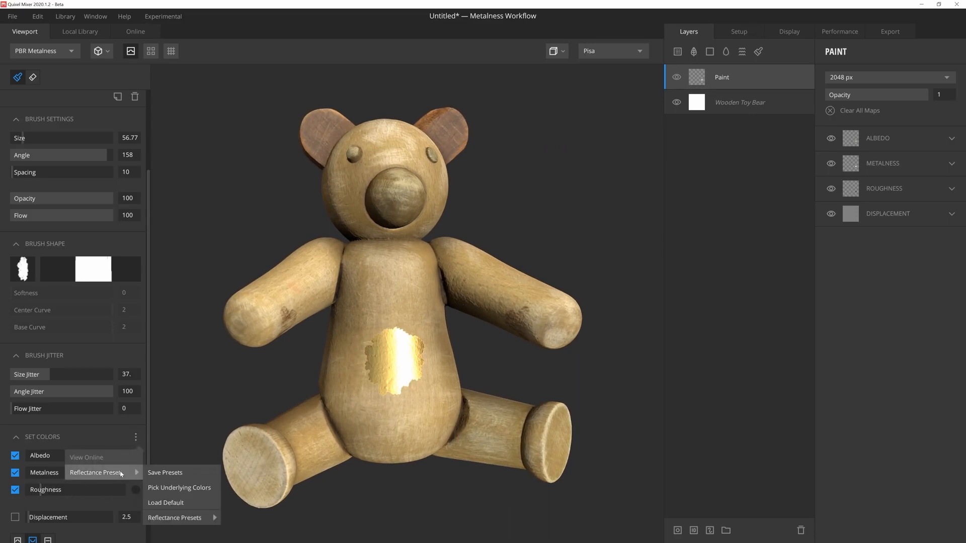
{"action": "left_click", "coordinate": [166, 470]}
{"action": "type", "text": "Shiny Brass"}
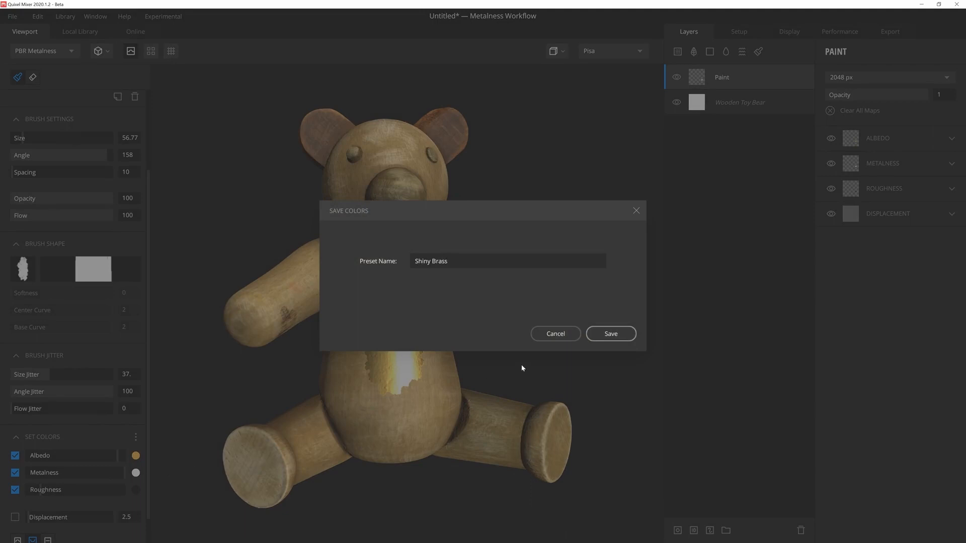
{"action": "left_click", "coordinate": [611, 334]}
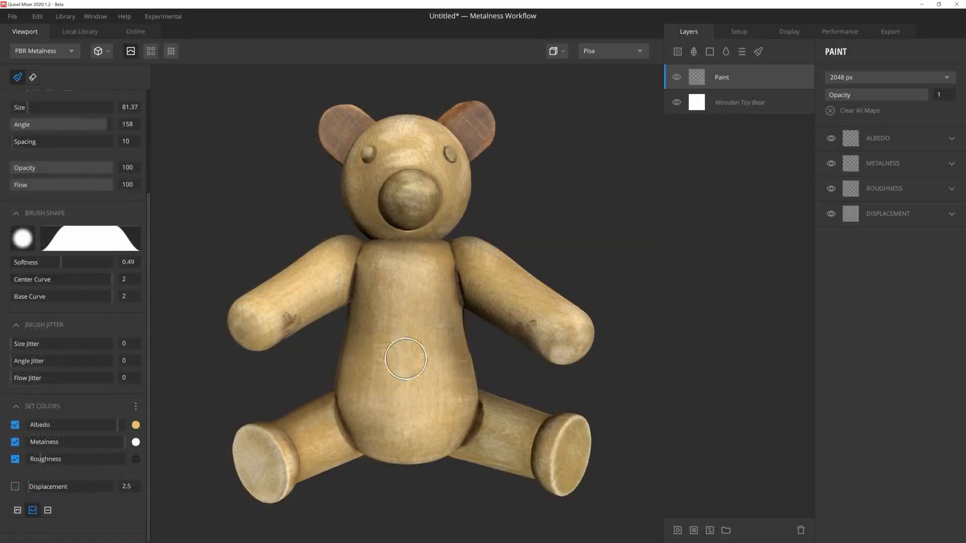
Step: Paint displacement only, without albedo, metalness or roughness, at 0.453 in raising mode, and stamp a bump on the chest
{"action": "left_click", "coordinate": [14, 427]}
{"action": "left_click", "coordinate": [16, 442]}
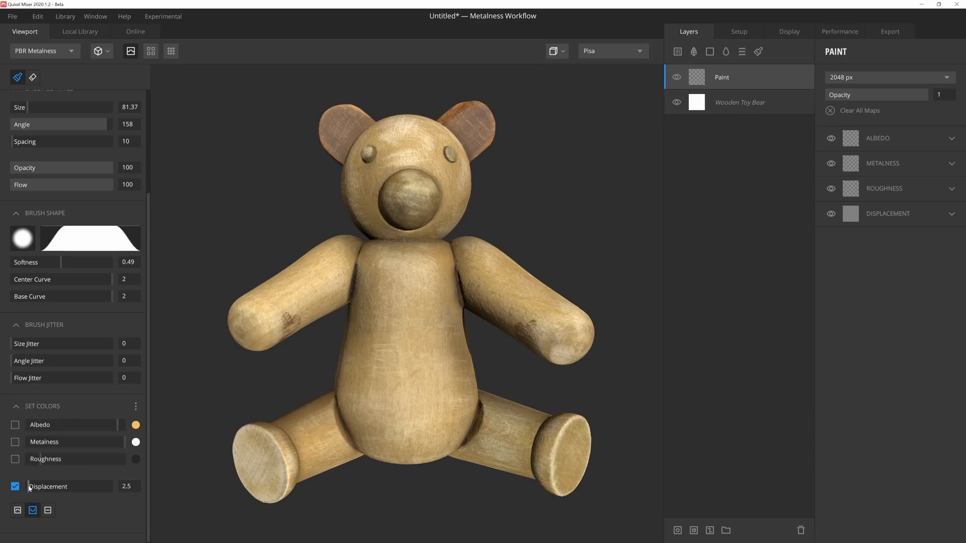
{"action": "left_click_drag", "start_coordinate": [28, 488], "coordinate": [28, 489]}
{"action": "left_click", "coordinate": [17, 511]}
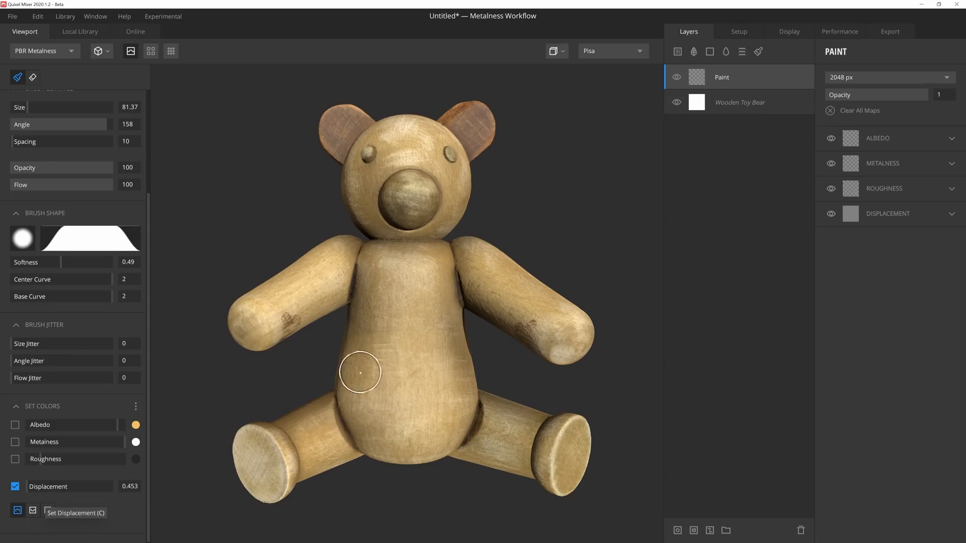
{"action": "mouse_move", "coordinate": [407, 280]}
{"action": "left_mouse_down"}
{"action": "mouse_move", "coordinate": [387, 307]}
{"action": "mouse_move", "coordinate": [427, 322]}
{"action": "mouse_move", "coordinate": [376, 354]}
{"action": "mouse_move", "coordinate": [422, 334]}
{"action": "left_mouse_up"}
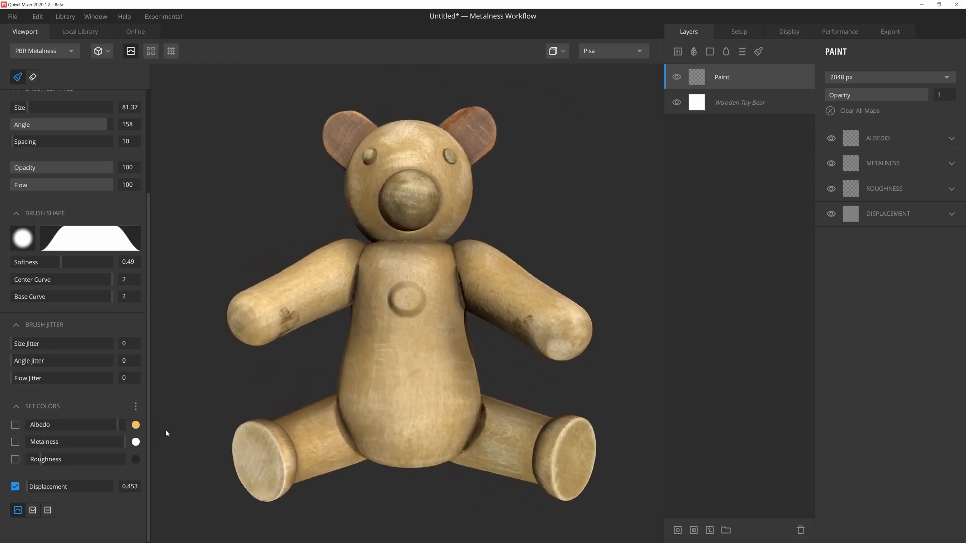
Step: Switch displacement painting to lowering mode and stamp a dent on the torso below the chest bump
{"action": "left_click", "coordinate": [33, 511]}
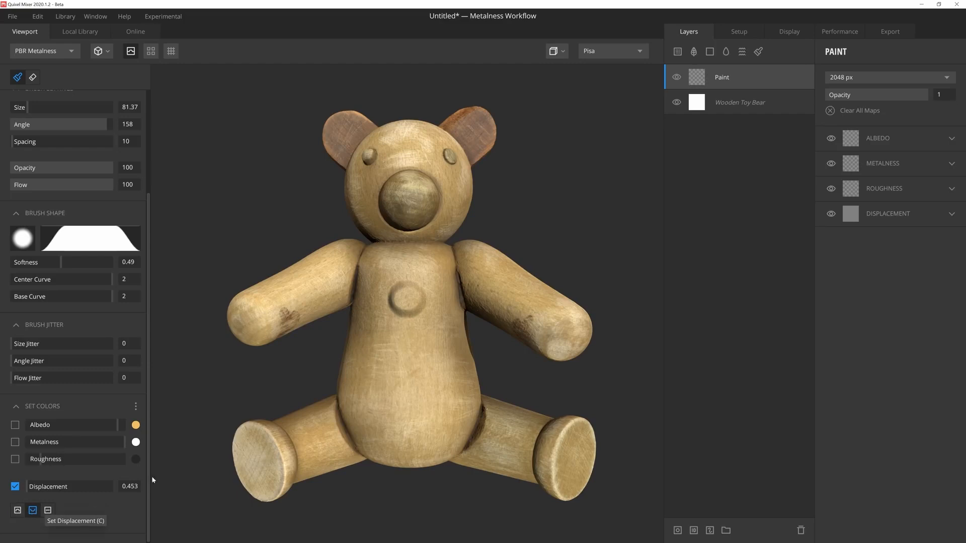
{"action": "left_click", "coordinate": [409, 349]}
{"action": "mouse_move", "coordinate": [410, 348]}
{"action": "left_mouse_down", "text": "alt"}
{"action": "mouse_move", "coordinate": [358, 384]}
{"action": "mouse_move", "coordinate": [407, 356]}
{"action": "left_mouse_up", "text": "alt"}
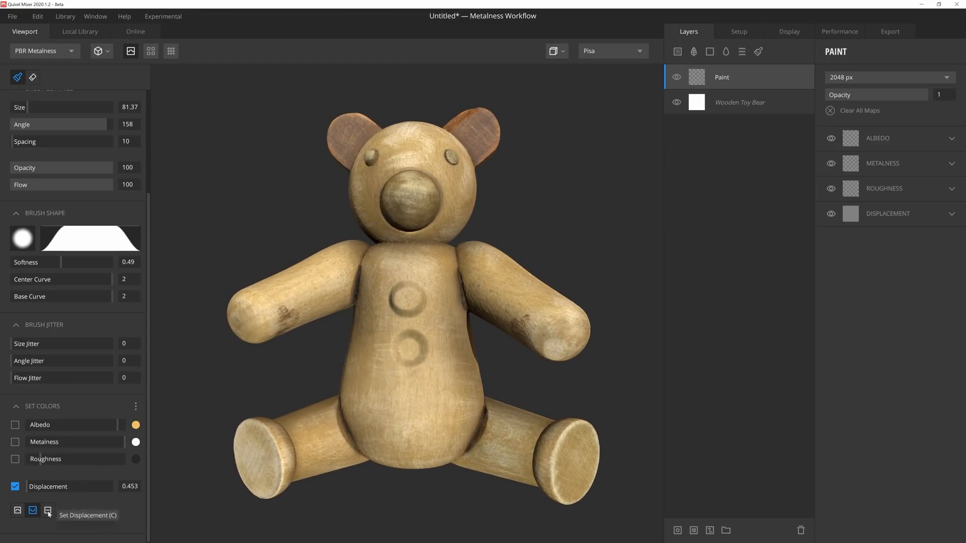
Step: Switch displacement painting to absolute mode with a value of 0.5 and stamp a raised spot on the lower belly
{"action": "left_click", "coordinate": [48, 511]}
{"action": "left_click", "coordinate": [131, 487]}
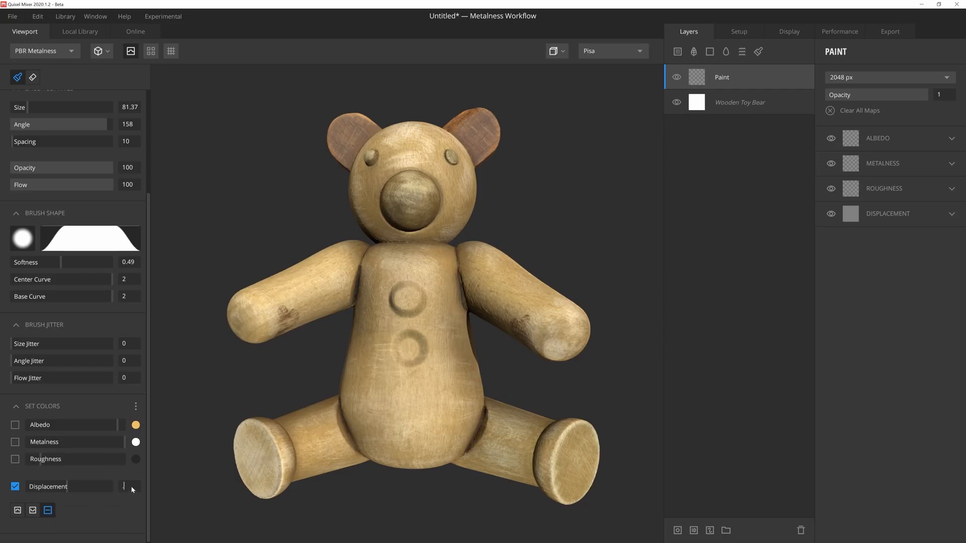
{"action": "type", "text": "0.5"}
{"action": "key", "text": "Return"}
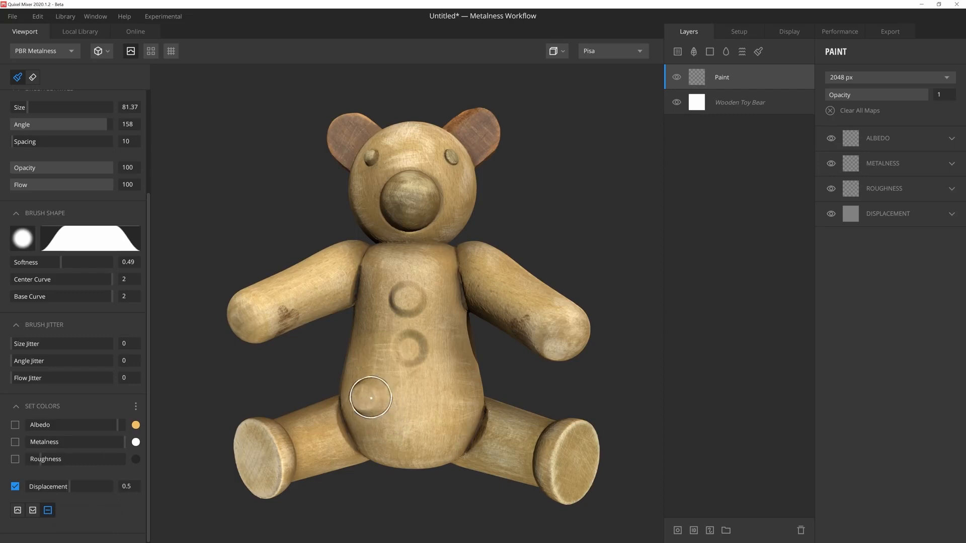
{"action": "left_click", "coordinate": [371, 398]}
{"action": "mouse_move", "coordinate": [371, 401]}
{"action": "left_mouse_down", "text": "alt"}
{"action": "mouse_move", "coordinate": [350, 409]}
{"action": "mouse_move", "coordinate": [383, 400]}
{"action": "left_mouse_up", "text": "alt"}
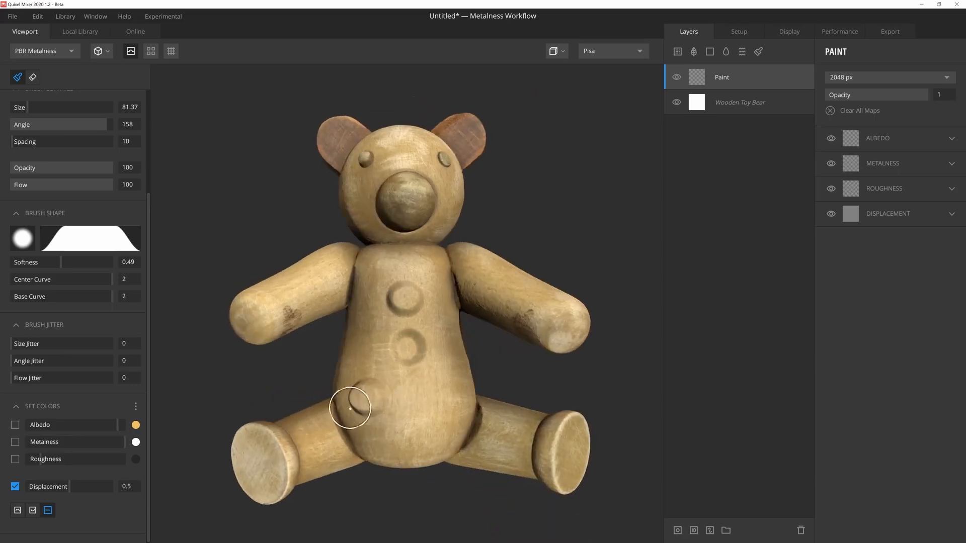
Step: Set the displacement value to -0.5 and stamp a recessed spot on the opposite side of the lower belly
{"action": "left_click", "coordinate": [132, 487]}
{"action": "type", "text": "-0.5"}
{"action": "key", "text": "Return"}
{"action": "left_click", "coordinate": [443, 397]}
{"action": "mouse_move", "coordinate": [434, 429]}
{"action": "left_mouse_down", "text": "alt"}
{"action": "mouse_move", "coordinate": [374, 463]}
{"action": "mouse_move", "coordinate": [428, 427]}
{"action": "mouse_move", "coordinate": [387, 407]}
{"action": "mouse_move", "coordinate": [394, 438]}
{"action": "mouse_move", "coordinate": [427, 425]}
{"action": "mouse_move", "coordinate": [422, 432]}
{"action": "left_mouse_up", "text": "alt"}
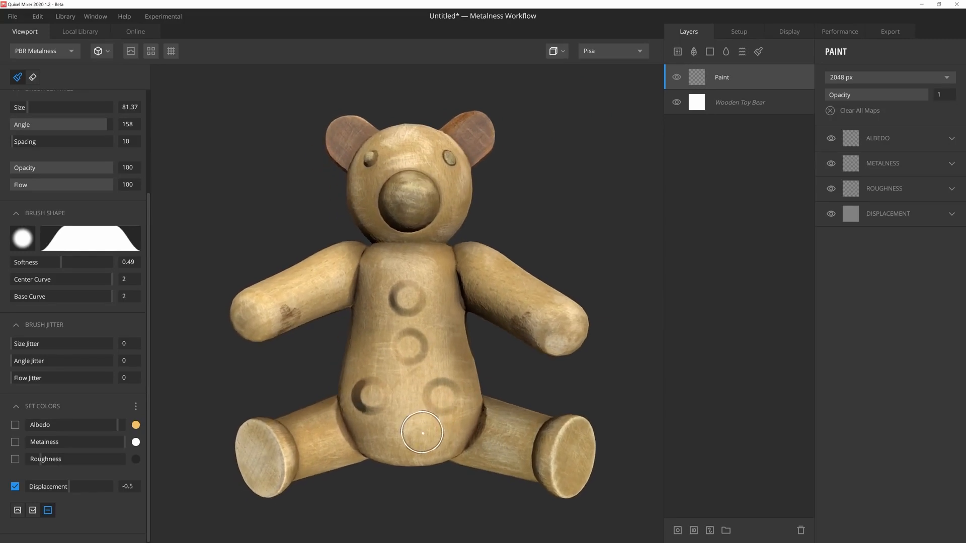
Step: Load Quixel_Logo_01 as the custom brush alpha and enlarge the brush to 370.8 over the wooden crate
{"action": "key", "text": "5"}
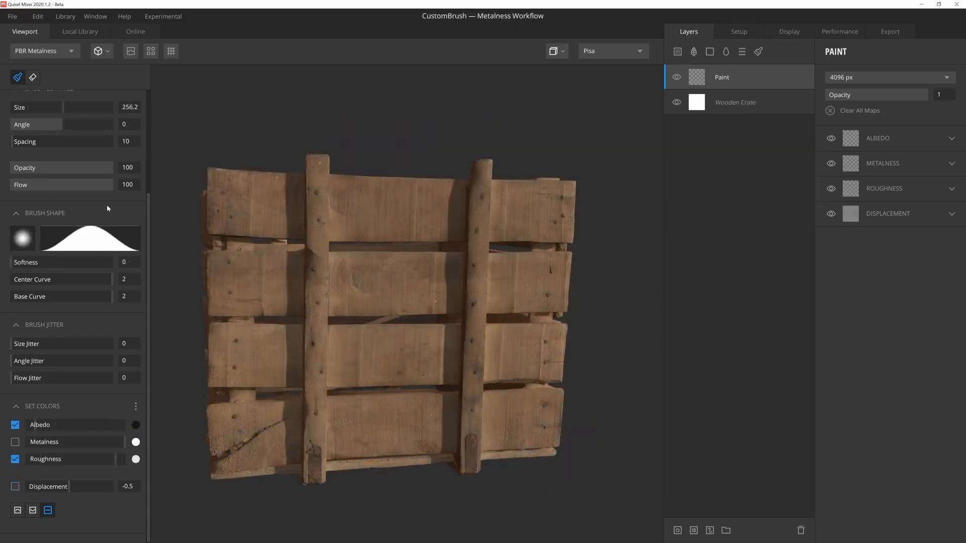
{"action": "left_click", "coordinate": [23, 241]}
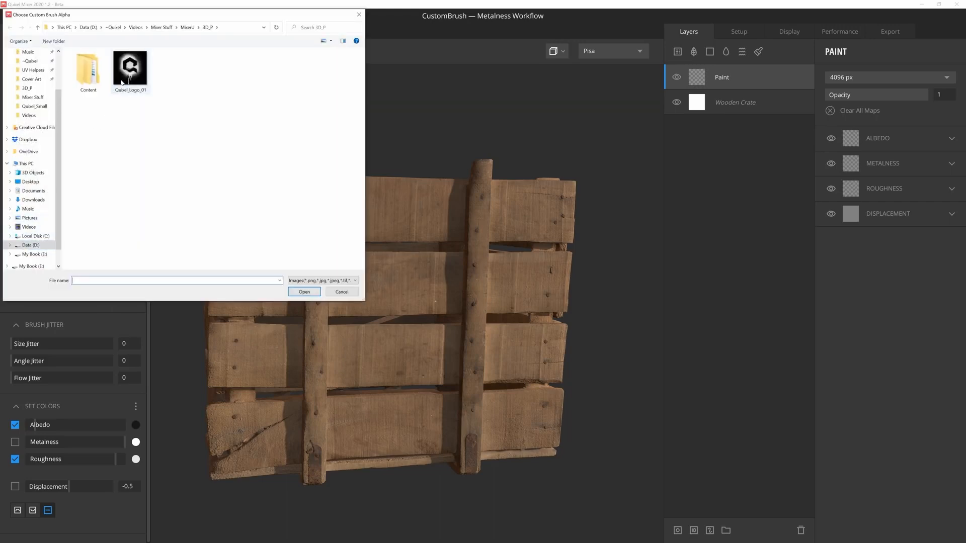
{"action": "double_click", "coordinate": [122, 74]}
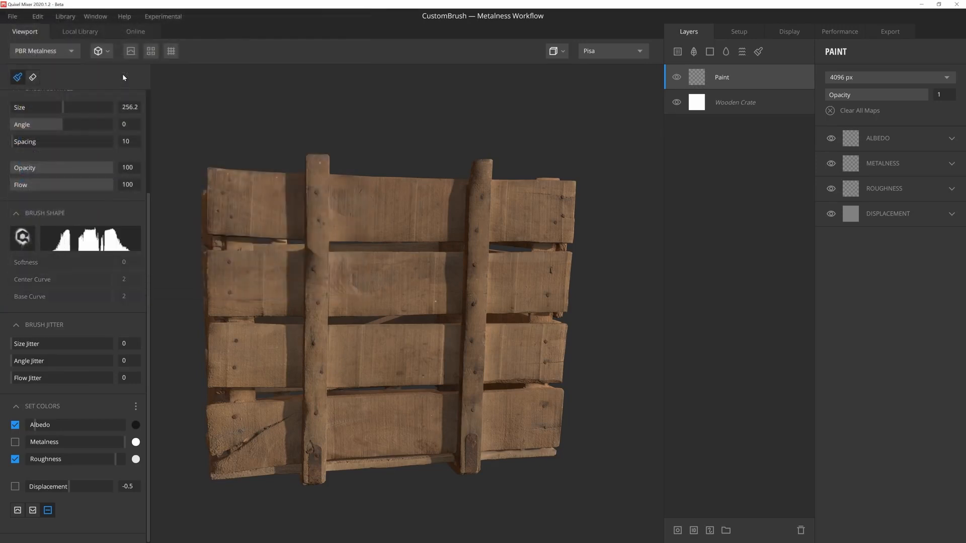
{"action": "key", "text": "]"}
{"action": "left_click_drag", "start_coordinate": [401, 326], "coordinate": [393, 323], "text": "alt"}
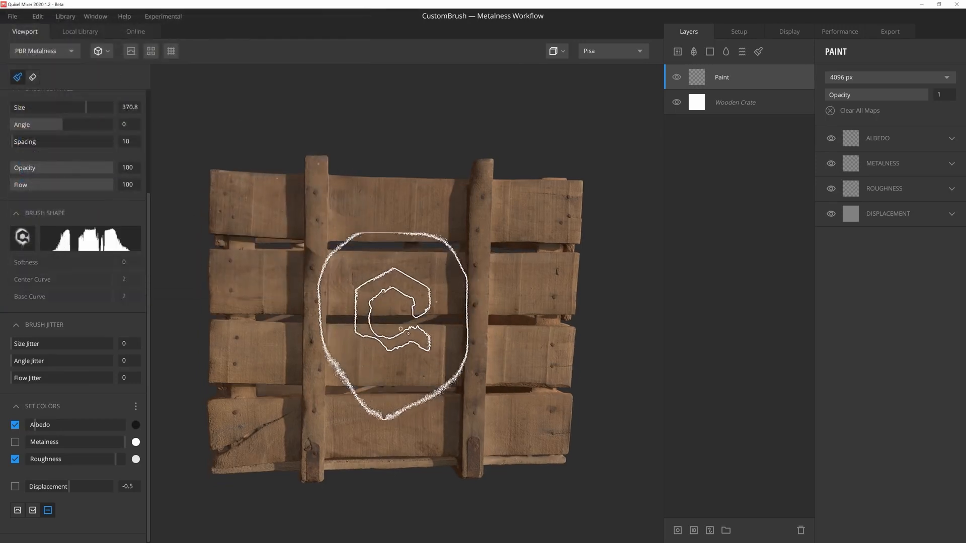
Step: Stamp the logo in black on the middle of the crate and save the current brush as the preset Q_Spray
{"action": "left_click", "coordinate": [409, 336]}
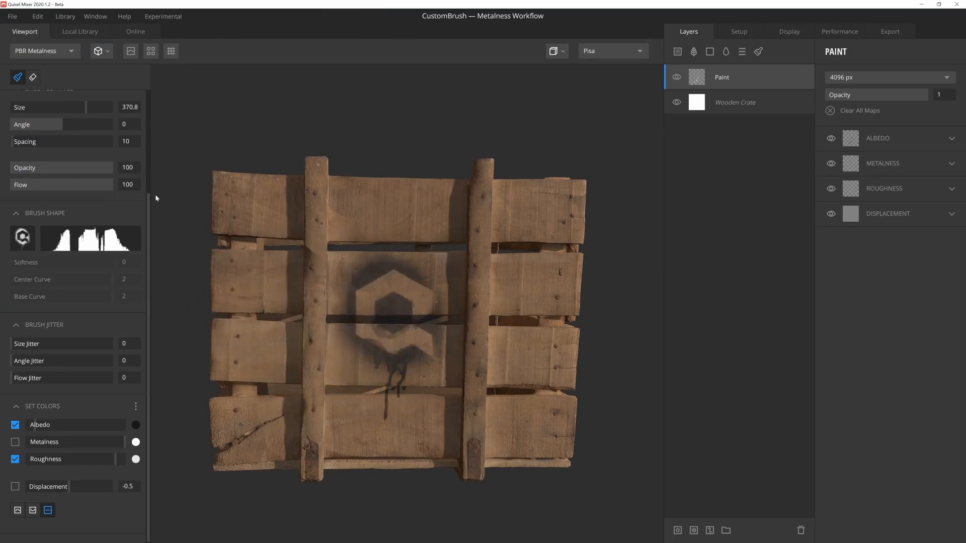
{"action": "scroll", "coordinate": [124, 242], "scroll_direction": "up", "scroll_amount": 3}
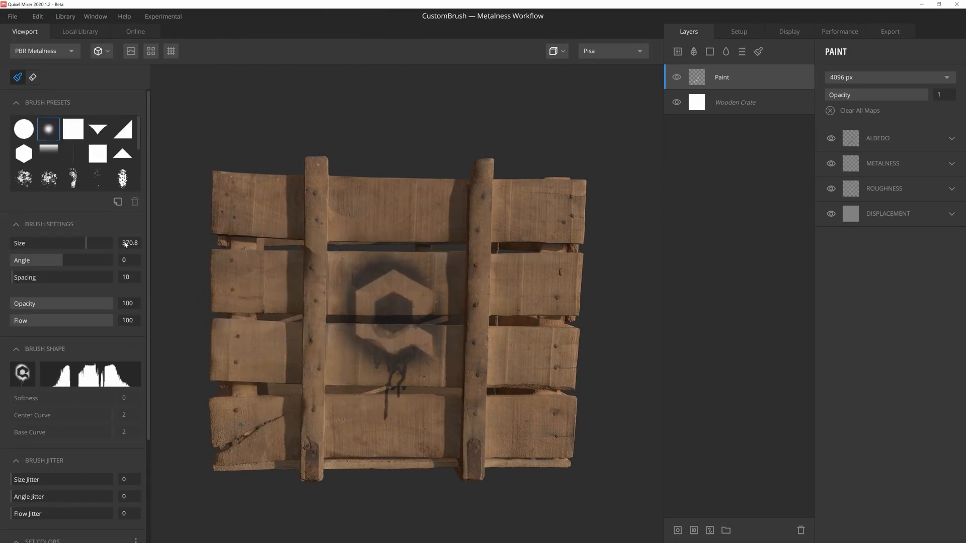
{"action": "left_click", "coordinate": [117, 202]}
{"action": "type", "text": "Q"}
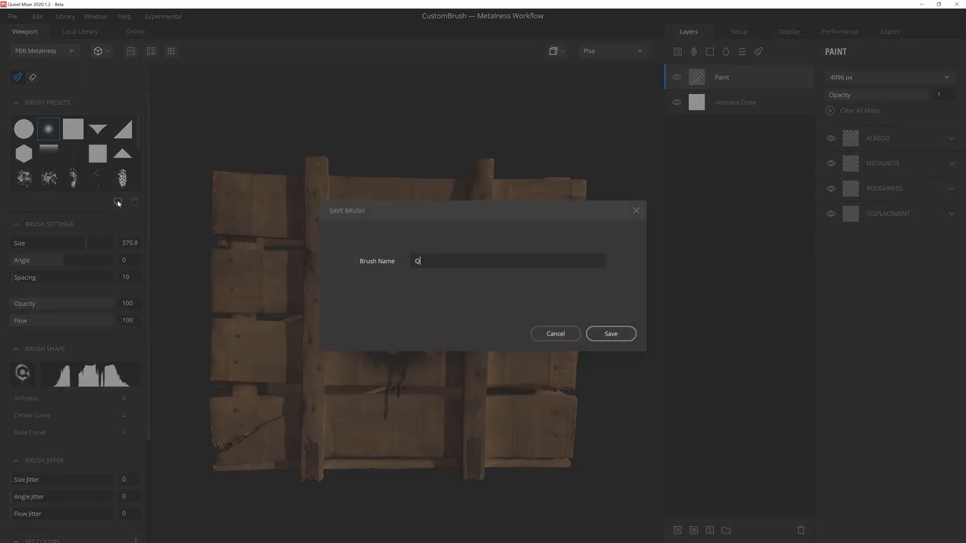
{"action": "type", "text": "_Spray"}
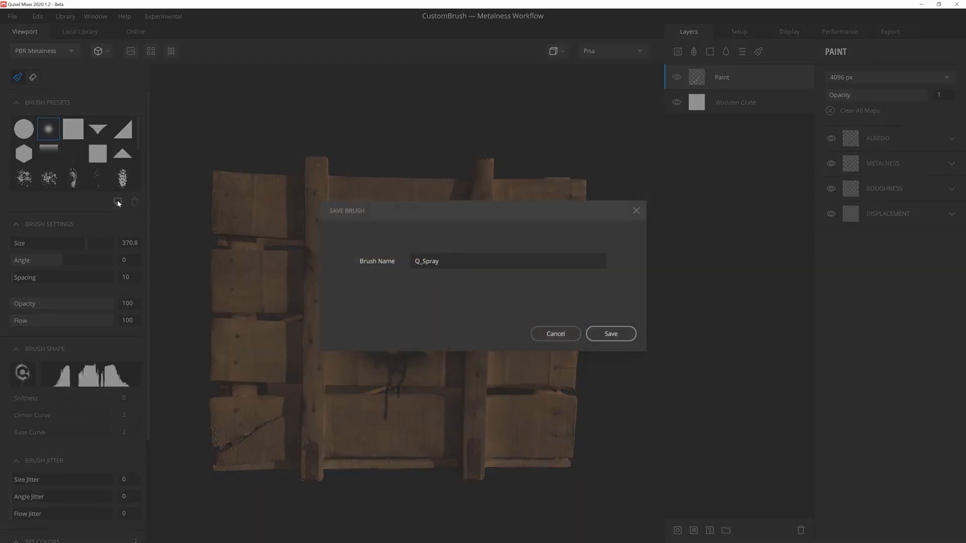
{"action": "left_click", "coordinate": [600, 336]}
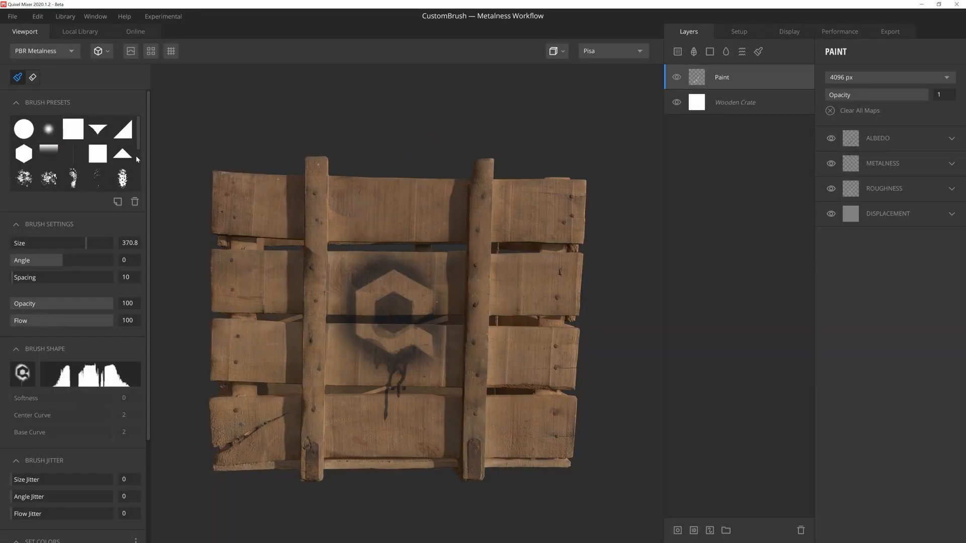
{"action": "left_click_drag", "start_coordinate": [138, 135], "coordinate": [140, 176]}
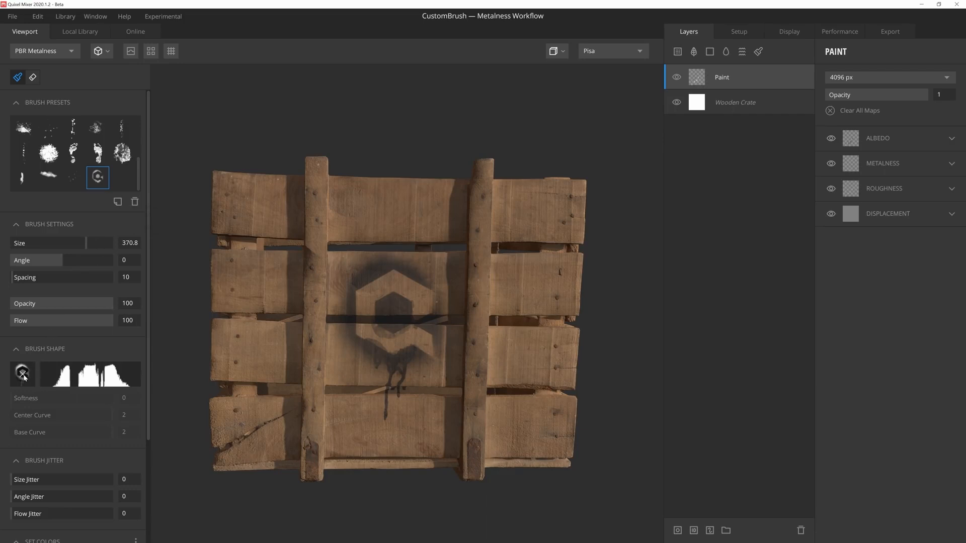
{"action": "left_click", "coordinate": [24, 377]}
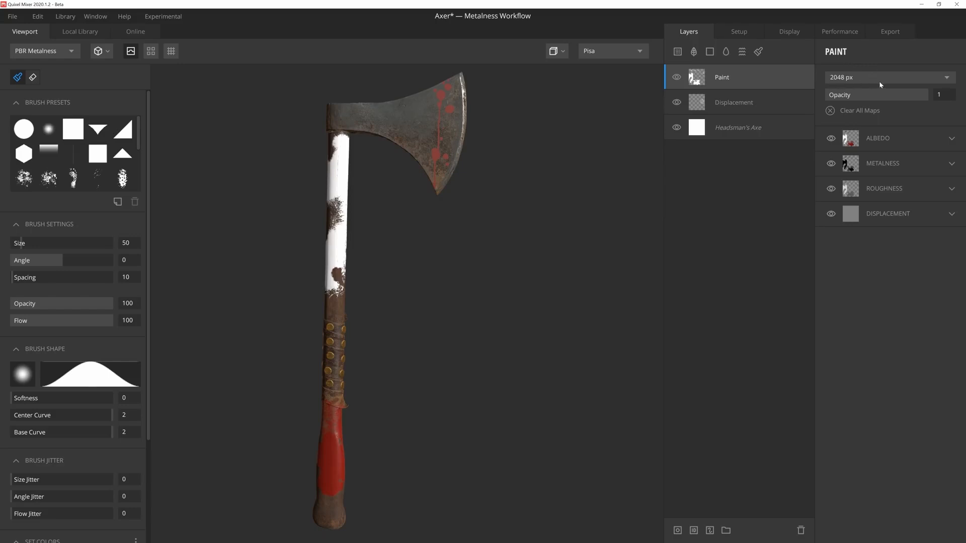
Step: Reselect 2048 px as the axe paint layer's resolution and try out the layer's overall opacity
{"action": "left_click", "coordinate": [897, 79]}
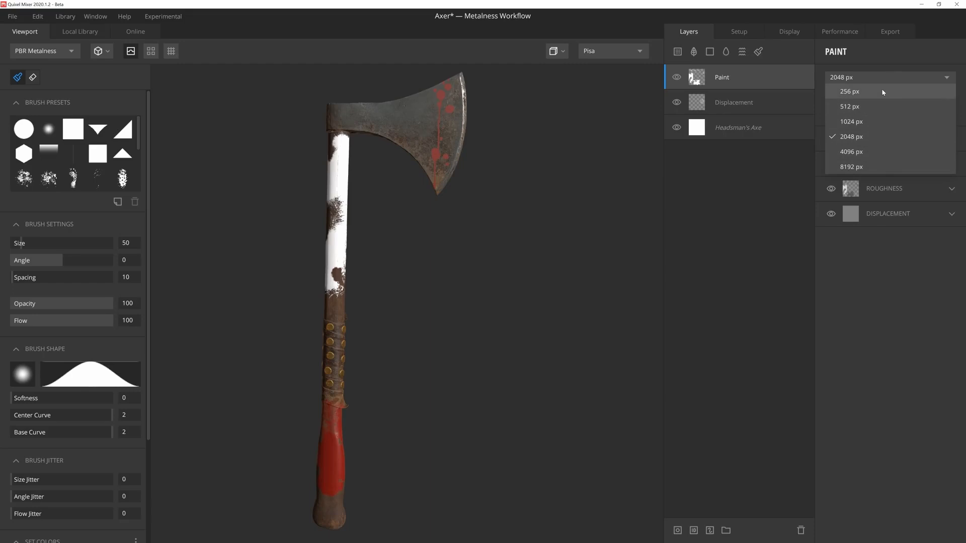
{"action": "left_click", "coordinate": [876, 135]}
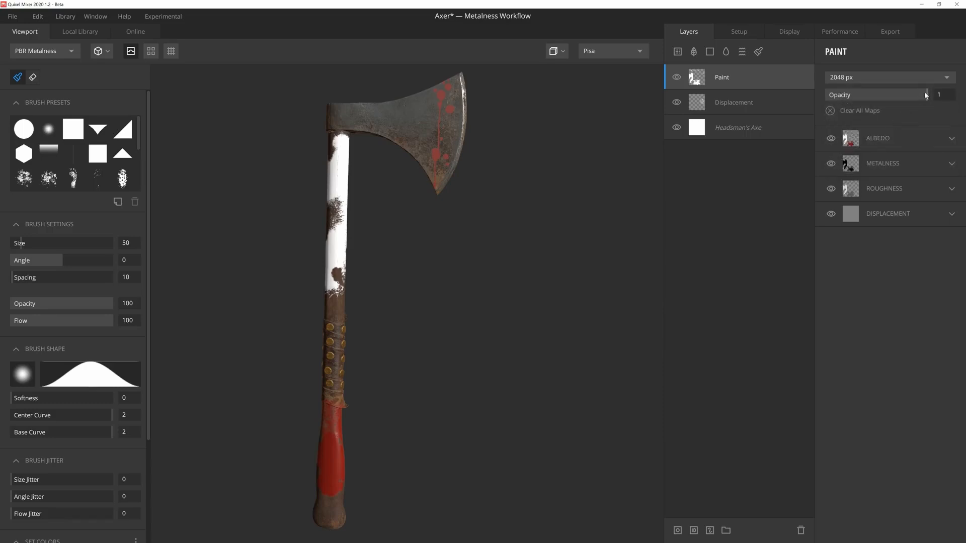
{"action": "mouse_move", "coordinate": [926, 95]}
{"action": "left_mouse_down"}
{"action": "mouse_move", "coordinate": [831, 97]}
{"action": "mouse_move", "coordinate": [929, 100]}
{"action": "left_mouse_up"}
Step: Hide the paint layer's Albedo, Metalness, Roughness and Displacement maps one by one and show them all again
{"action": "left_click", "coordinate": [832, 138]}
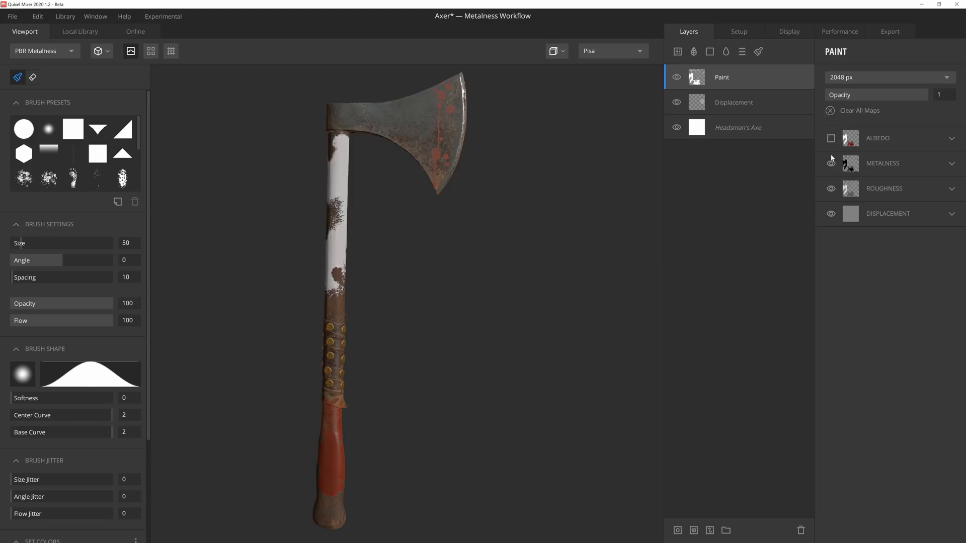
{"action": "left_click", "coordinate": [831, 164]}
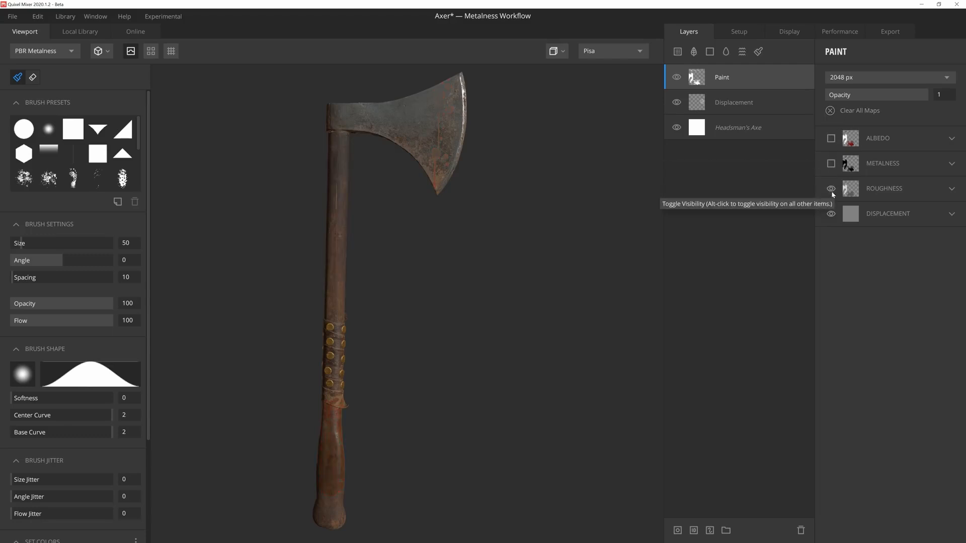
{"action": "left_click", "coordinate": [831, 189]}
{"action": "left_click", "coordinate": [831, 213]}
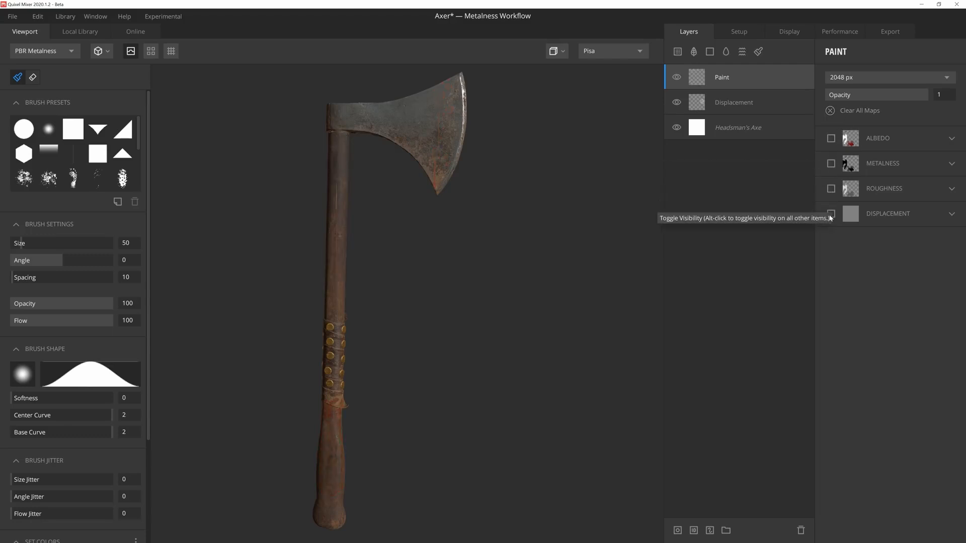
{"action": "left_click", "coordinate": [830, 214]}
{"action": "left_click", "coordinate": [831, 190]}
{"action": "left_click", "coordinate": [831, 164]}
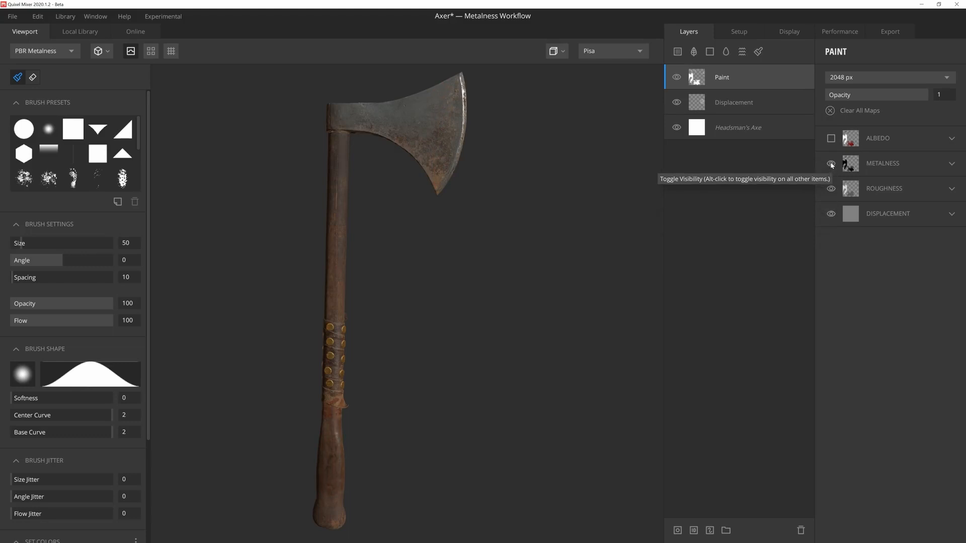
{"action": "left_click", "coordinate": [832, 138]}
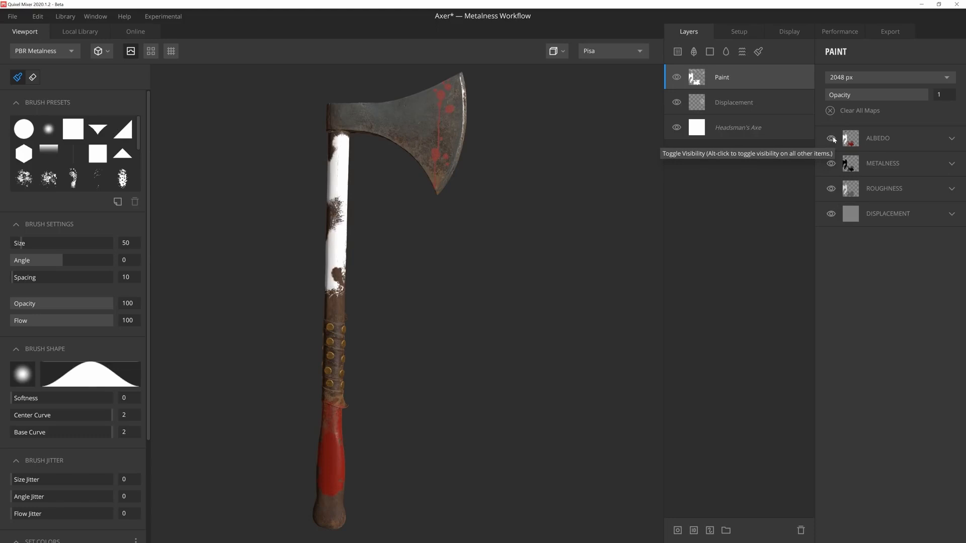
Step: Toggle the visibility of all other maps from the Albedo map and from the Roughness map, restoring them each time
{"action": "left_click", "coordinate": [832, 138], "text": "alt"}
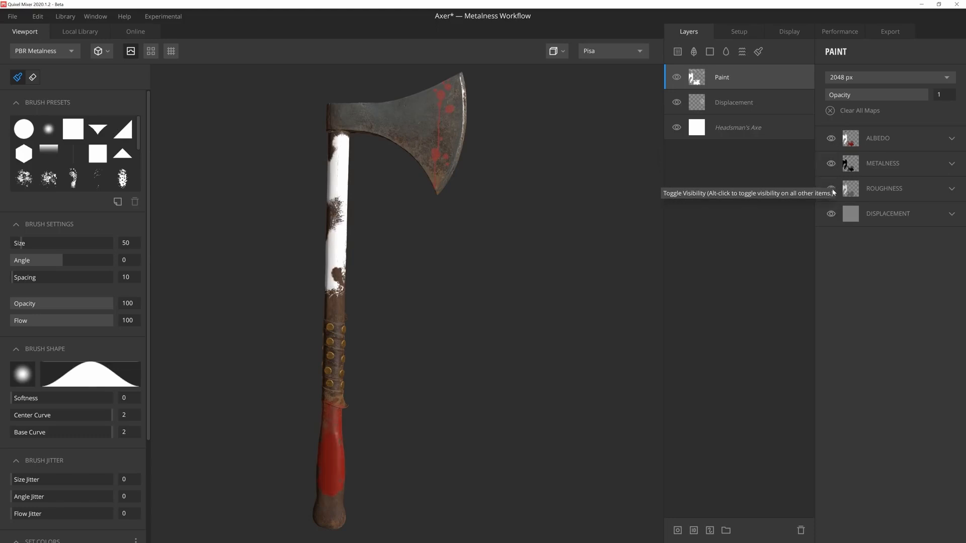
{"action": "left_click", "coordinate": [831, 190], "text": "alt"}
{"action": "left_click", "coordinate": [832, 191], "text": "alt"}
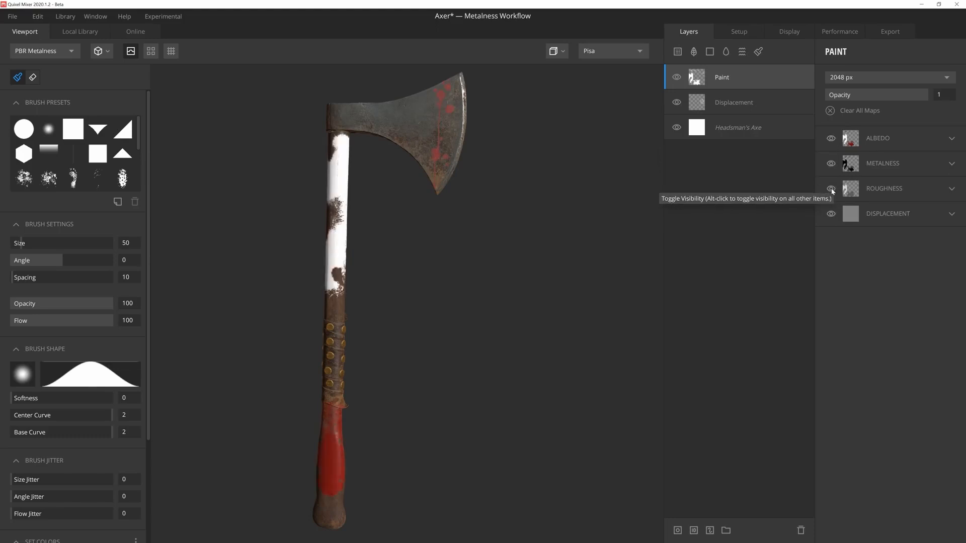
Step: Set the blend mode of the paint layer's Albedo map to Overlay and inspect the axe
{"action": "left_click", "coordinate": [954, 140]}
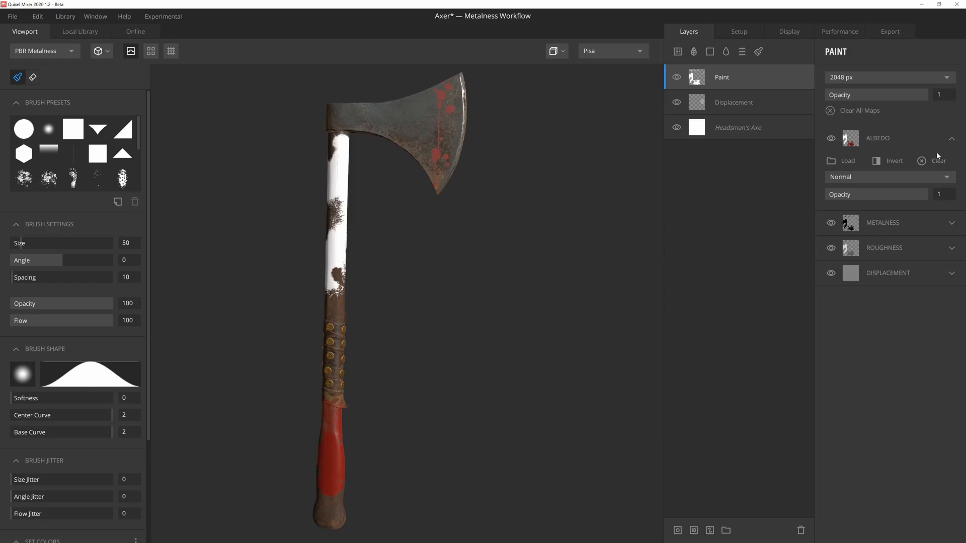
{"action": "left_click", "coordinate": [916, 179]}
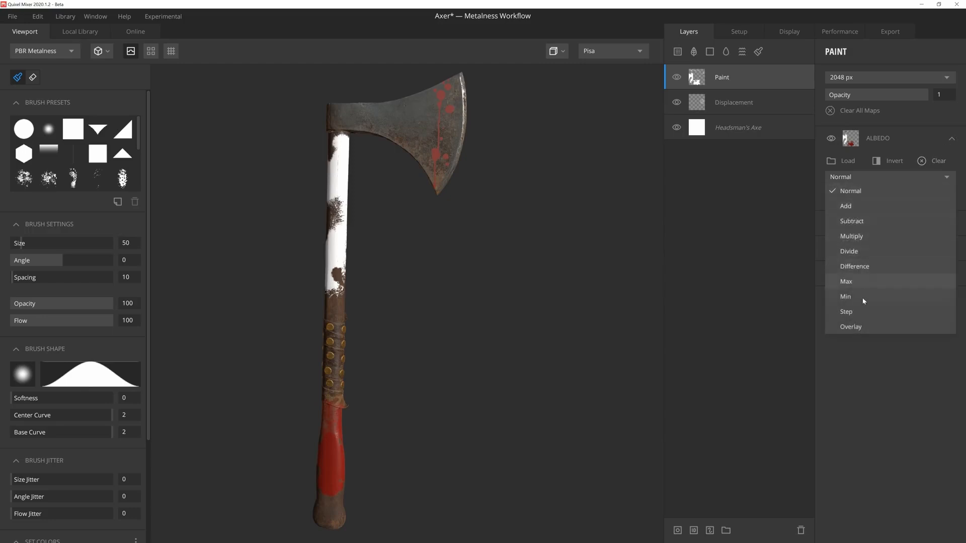
{"action": "left_click", "coordinate": [860, 326]}
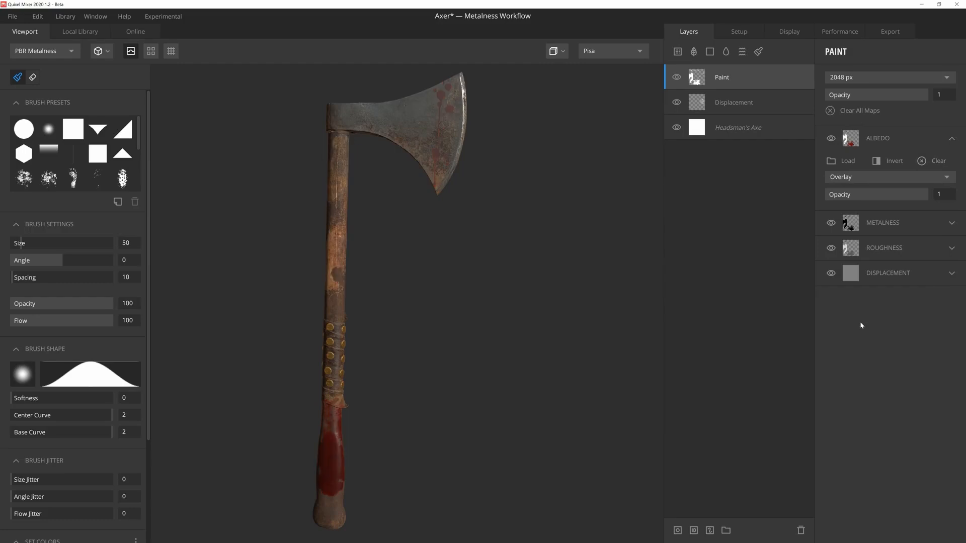
{"action": "mouse_move", "coordinate": [501, 317]}
{"action": "left_mouse_down", "text": "alt"}
{"action": "mouse_move", "coordinate": [493, 303]}
{"action": "mouse_move", "coordinate": [514, 302]}
{"action": "mouse_move", "coordinate": [507, 321]}
{"action": "mouse_move", "coordinate": [481, 324]}
{"action": "mouse_move", "coordinate": [463, 300]}
{"action": "mouse_move", "coordinate": [483, 294]}
{"action": "mouse_move", "coordinate": [515, 322]}
{"action": "mouse_move", "coordinate": [491, 323]}
{"action": "left_mouse_up", "text": "alt"}
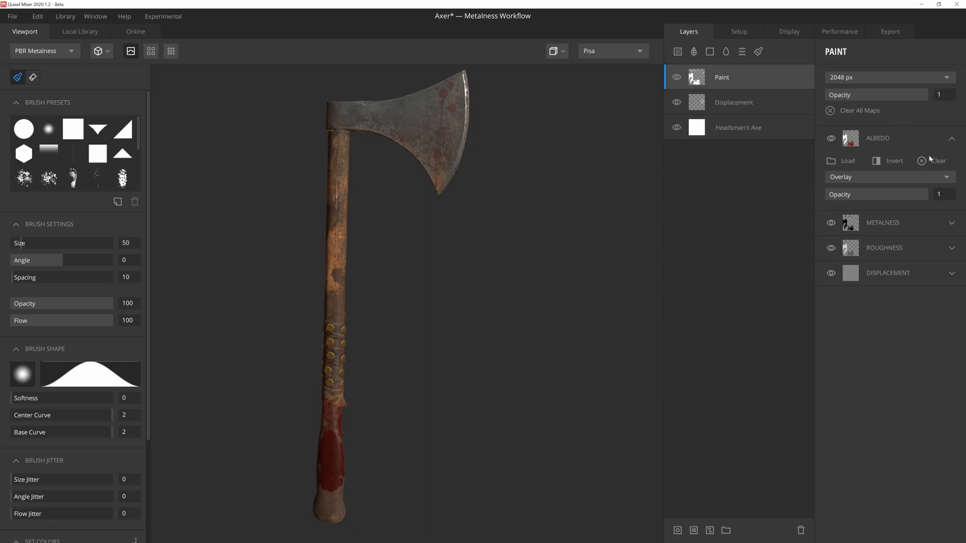
Step: Try out the Albedo map's opacity, and invert the map and revert it
{"action": "mouse_move", "coordinate": [929, 197]}
{"action": "left_mouse_down"}
{"action": "mouse_move", "coordinate": [815, 196]}
{"action": "mouse_move", "coordinate": [919, 196]}
{"action": "left_mouse_up"}
{"action": "left_click", "coordinate": [876, 163]}
{"action": "left_click", "coordinate": [876, 163]}
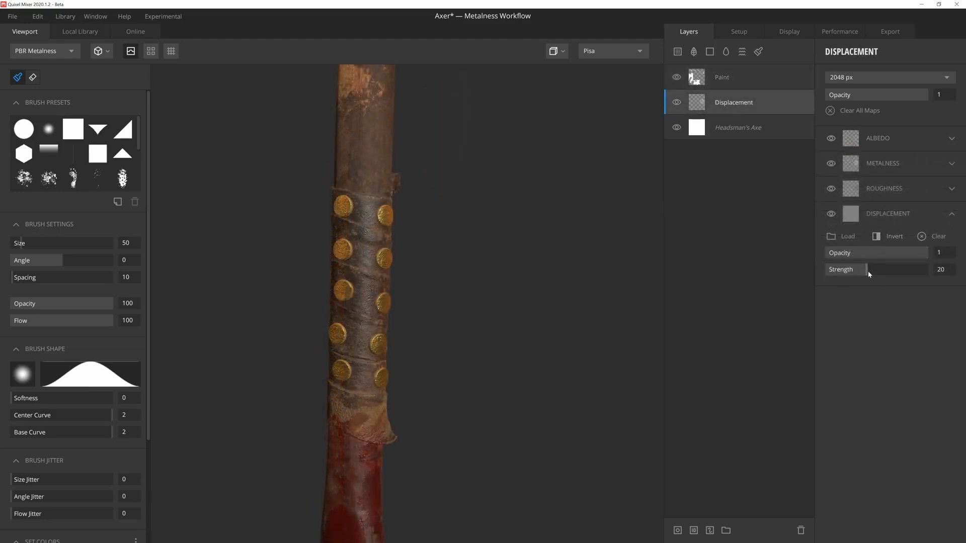
Step: Set the Displacement layer's displacement strength to 33.33 and invert the map so the handle's studs become recessed
{"action": "left_click_drag", "start_coordinate": [869, 270], "coordinate": [894, 274]}
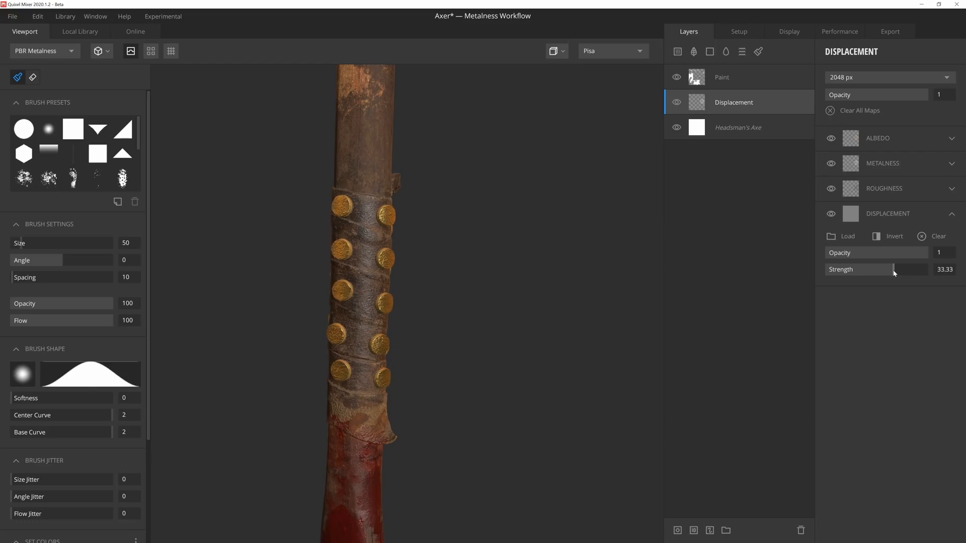
{"action": "left_click", "coordinate": [880, 237]}
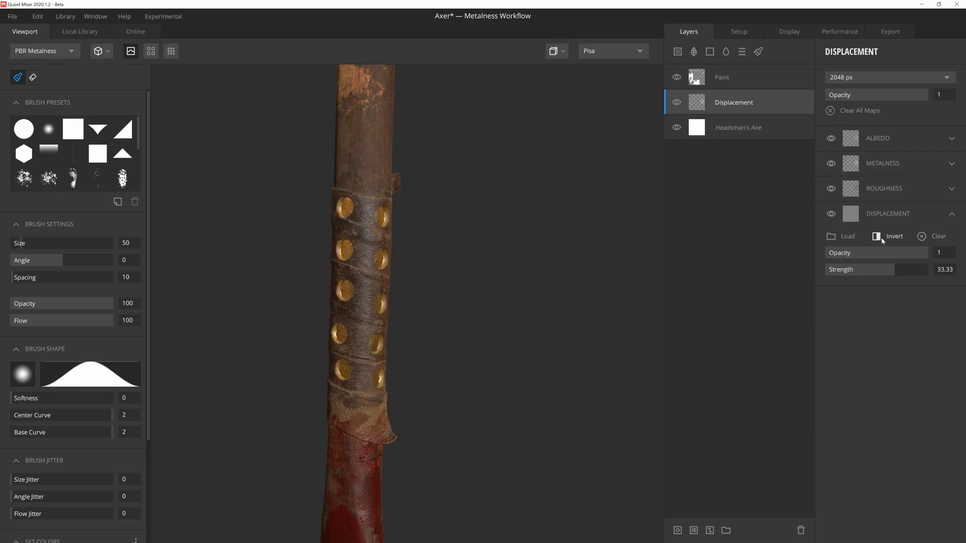
{"action": "mouse_move", "coordinate": [545, 277]}
{"action": "left_mouse_down", "text": "alt"}
{"action": "mouse_move", "coordinate": [502, 290]}
{"action": "mouse_move", "coordinate": [517, 299]}
{"action": "mouse_move", "coordinate": [552, 278]}
{"action": "left_mouse_up", "text": "alt"}
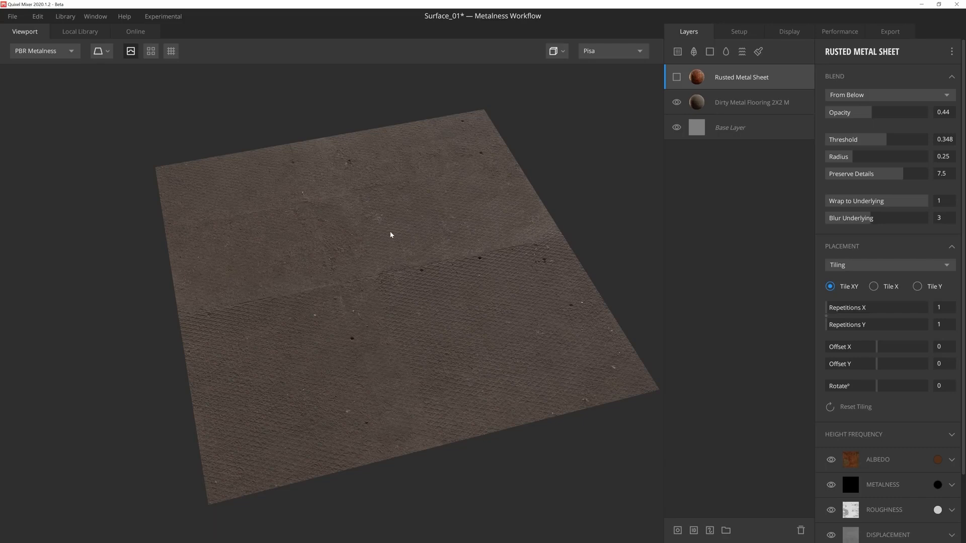
Step: Show the Rusted Metal Sheet layer and add a paint mask to it, painting away rust across the surface
{"action": "left_click", "coordinate": [677, 78]}
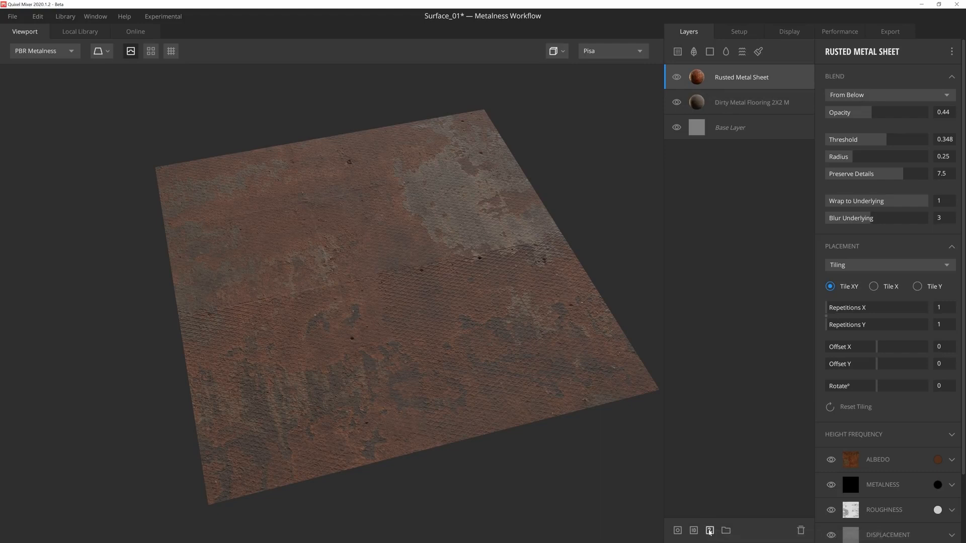
{"action": "left_click", "coordinate": [710, 531]}
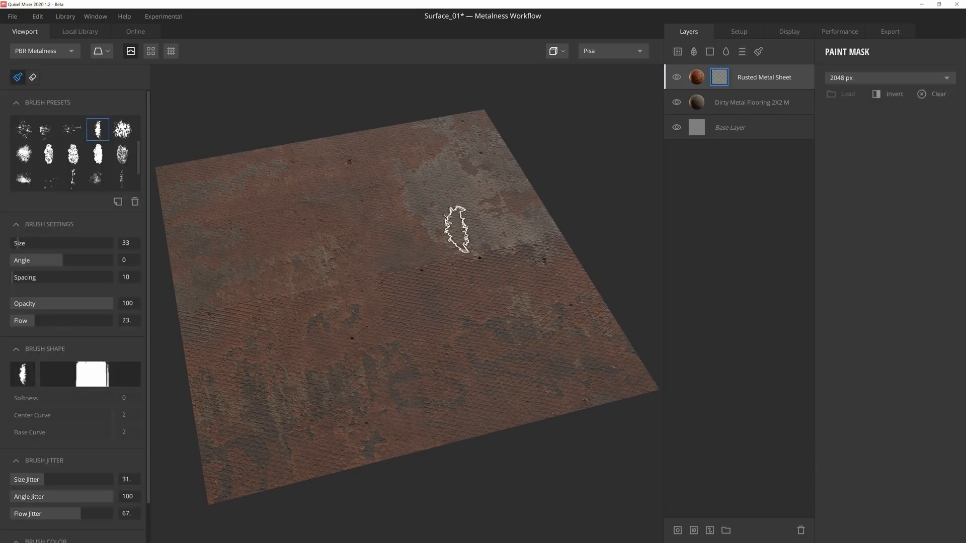
{"action": "mouse_move", "coordinate": [457, 230]}
{"action": "left_mouse_down"}
{"action": "mouse_move", "coordinate": [448, 219]}
{"action": "mouse_move", "coordinate": [427, 222]}
{"action": "mouse_move", "coordinate": [443, 196]}
{"action": "left_mouse_up"}
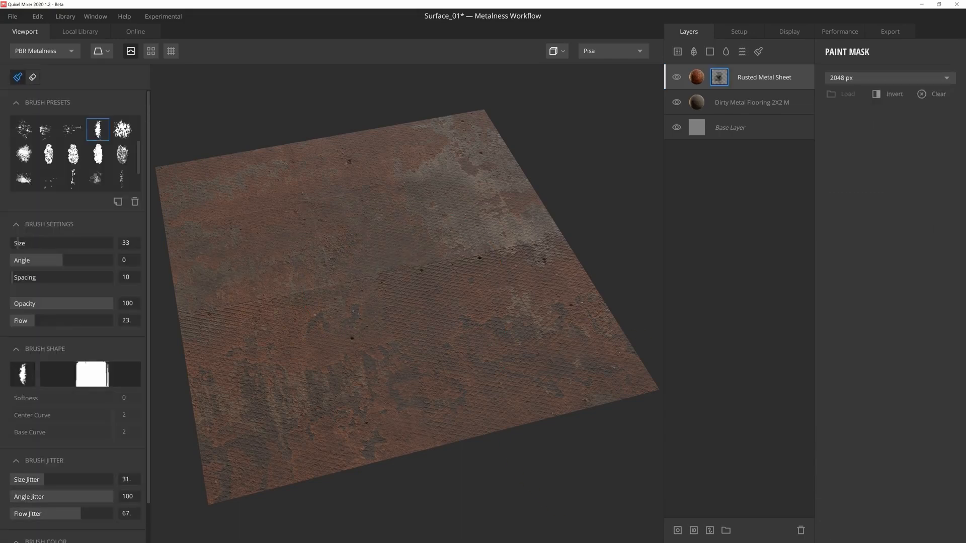
{"action": "left_click_drag", "start_coordinate": [449, 136], "coordinate": [587, 332]}
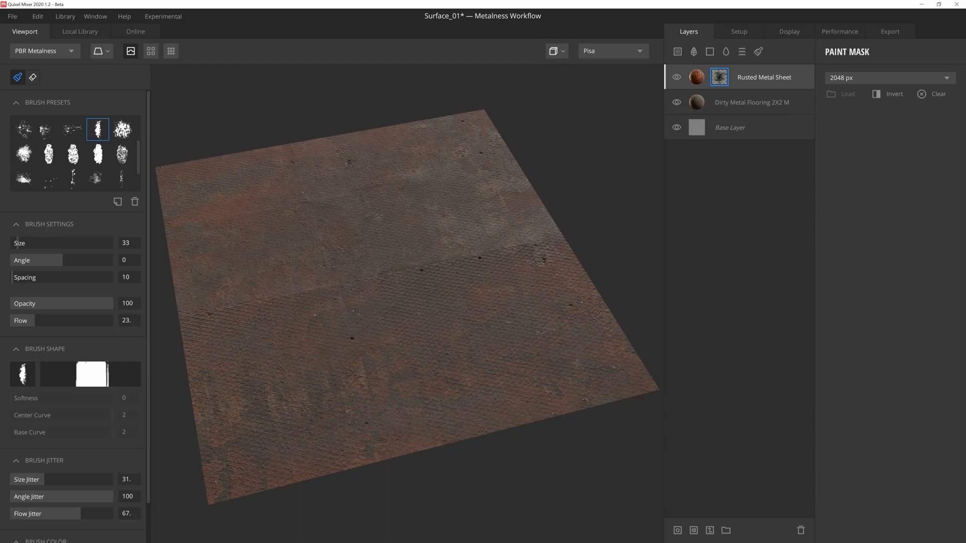
Step: Give the Rusted Metal Sheet layer a fresh black paint mask and paint patches of rust back in
{"action": "left_click", "coordinate": [710, 530]}
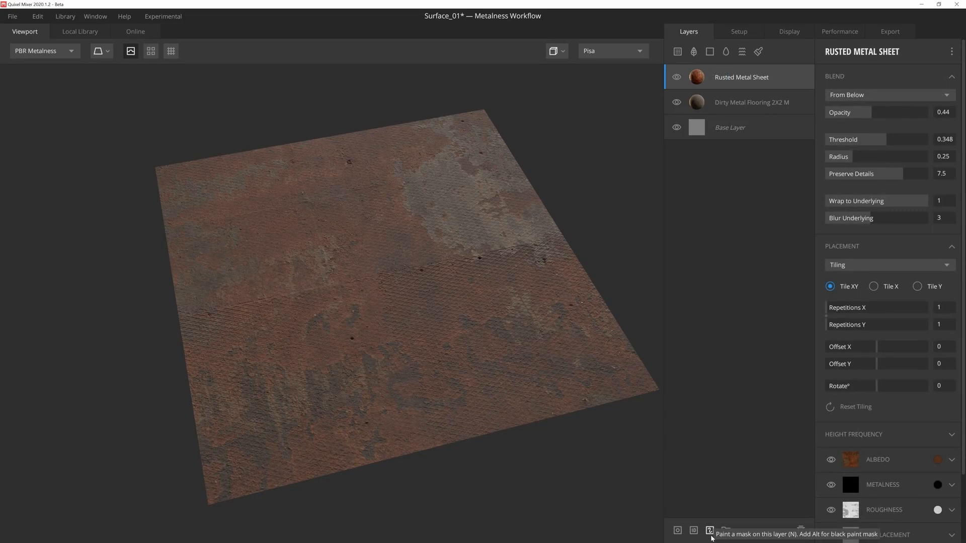
{"action": "left_click", "coordinate": [711, 533]}
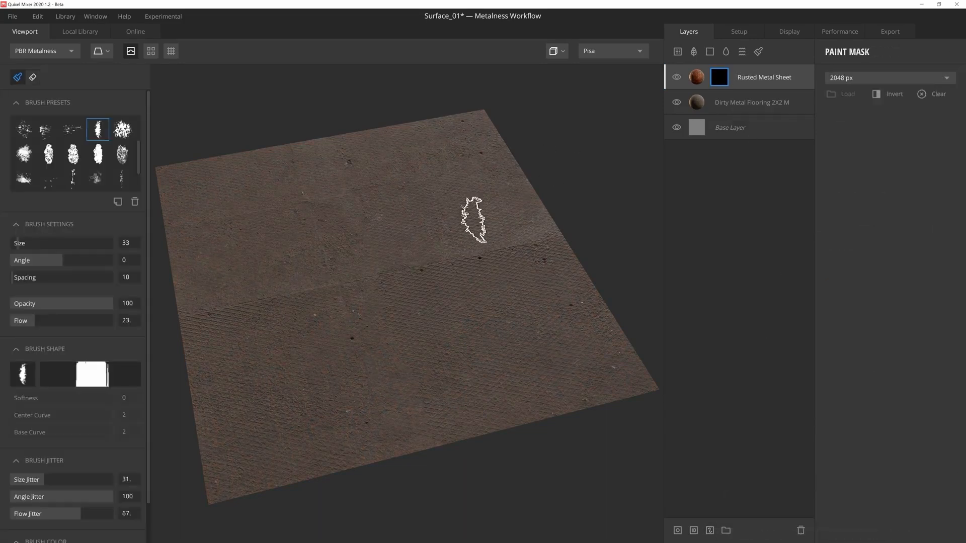
{"action": "mouse_move", "coordinate": [382, 278]}
{"action": "left_mouse_down"}
{"action": "mouse_move", "coordinate": [271, 285]}
{"action": "mouse_move", "coordinate": [302, 355]}
{"action": "mouse_move", "coordinate": [491, 314]}
{"action": "left_mouse_up"}
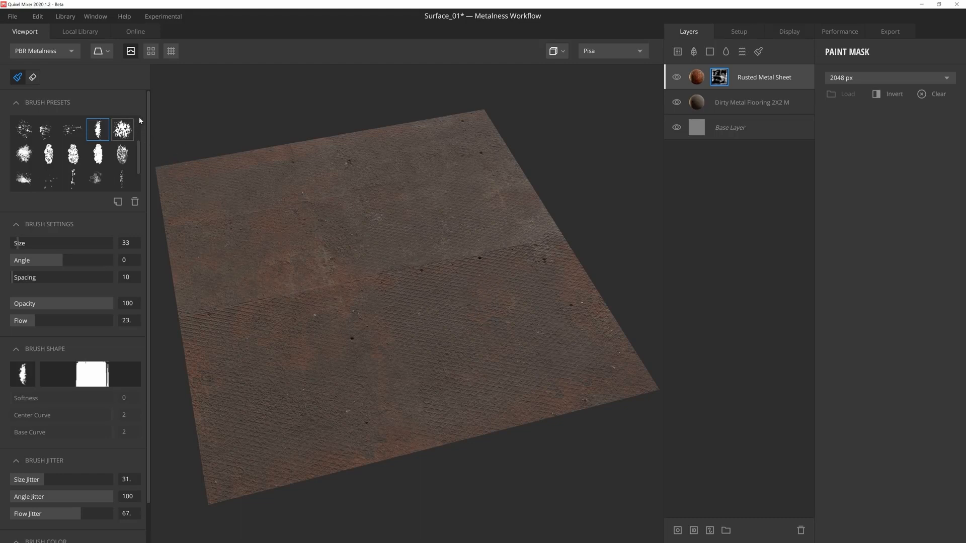
Step: Bring up the mask brush's color value and swap it back and forth between white and black
{"action": "scroll", "coordinate": [149, 118], "scroll_direction": "down", "scroll_amount": 2}
{"action": "scroll", "coordinate": [148, 119], "scroll_direction": "down", "scroll_amount": 3}
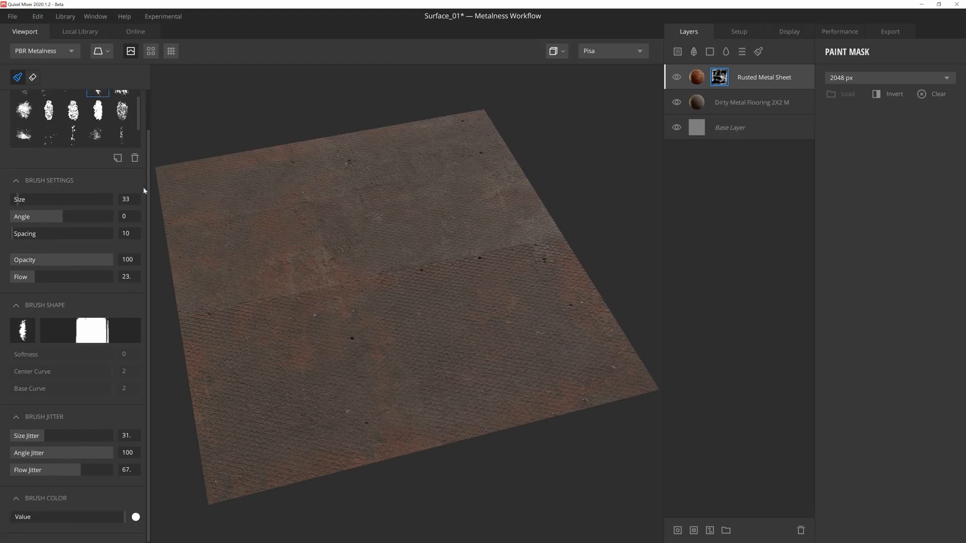
{"action": "scroll", "coordinate": [142, 121], "scroll_direction": "up", "scroll_amount": 3}
{"action": "scroll", "coordinate": [142, 125], "scroll_direction": "down", "scroll_amount": 2}
{"action": "key", "text": "x"}
{"action": "key", "text": "x"}
{"action": "key", "text": "x"}
{"action": "key", "text": "x"}
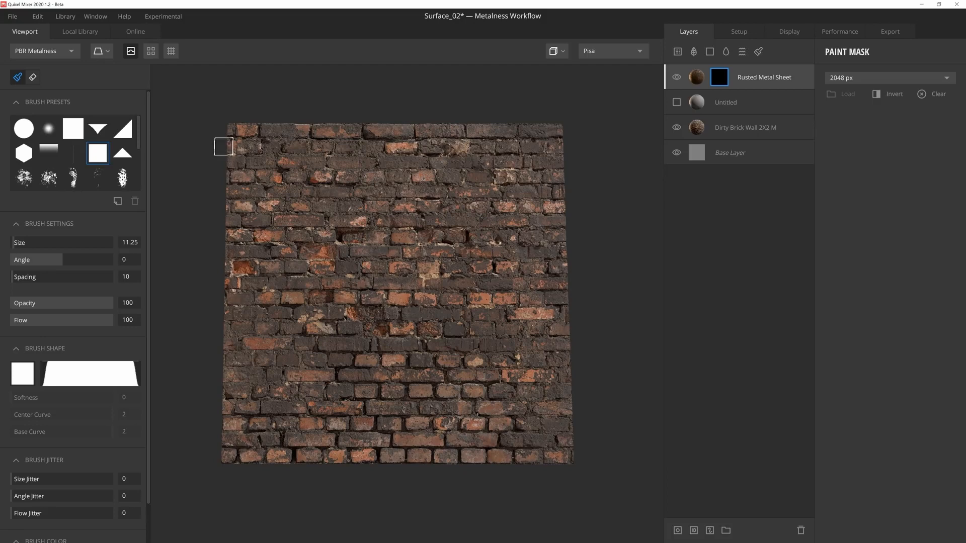
Step: Paint two straight horizontal beams of rusted metal across the brick wall on the paint mask, near its upper and lower edges
{"action": "left_click_drag", "start_coordinate": [225, 147], "coordinate": [546, 146]}
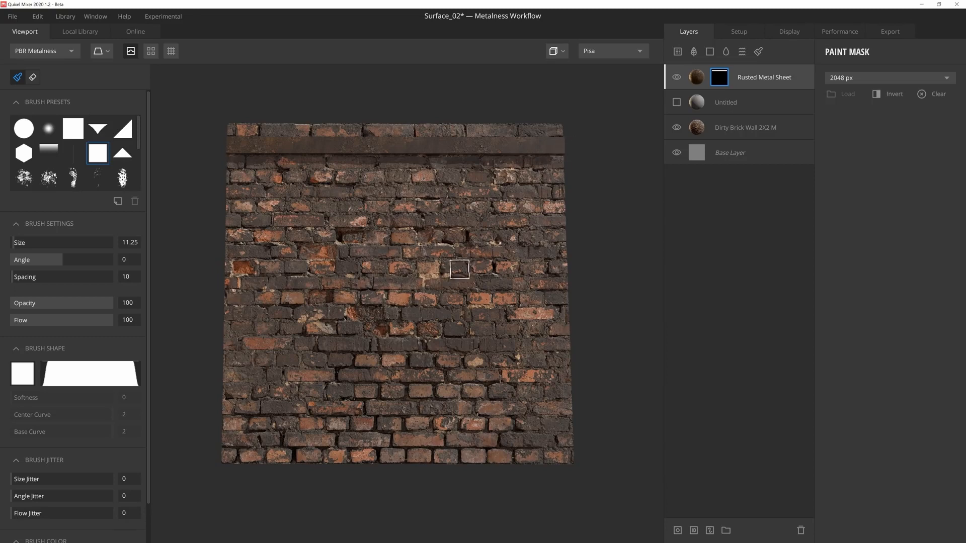
{"action": "left_click", "coordinate": [229, 440]}
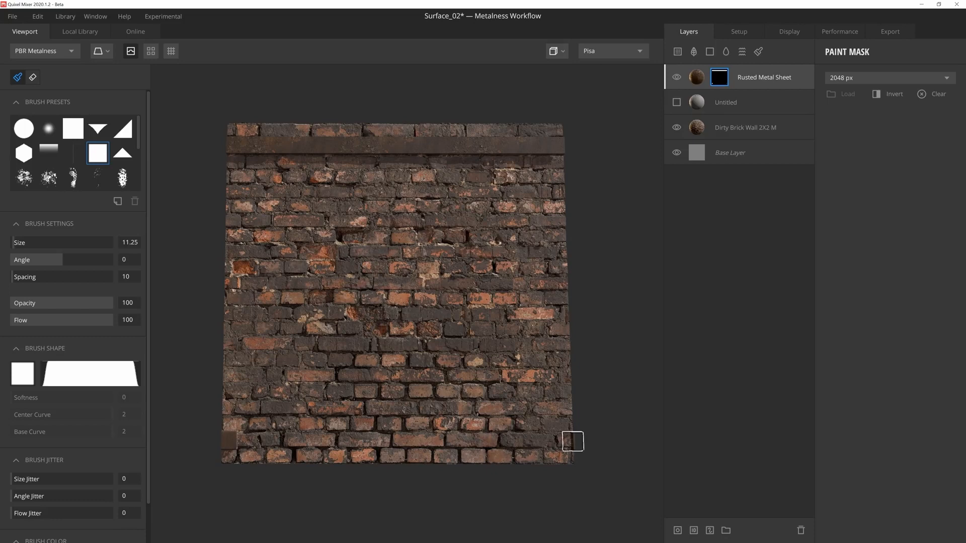
{"action": "left_click", "coordinate": [573, 441], "text": "shift"}
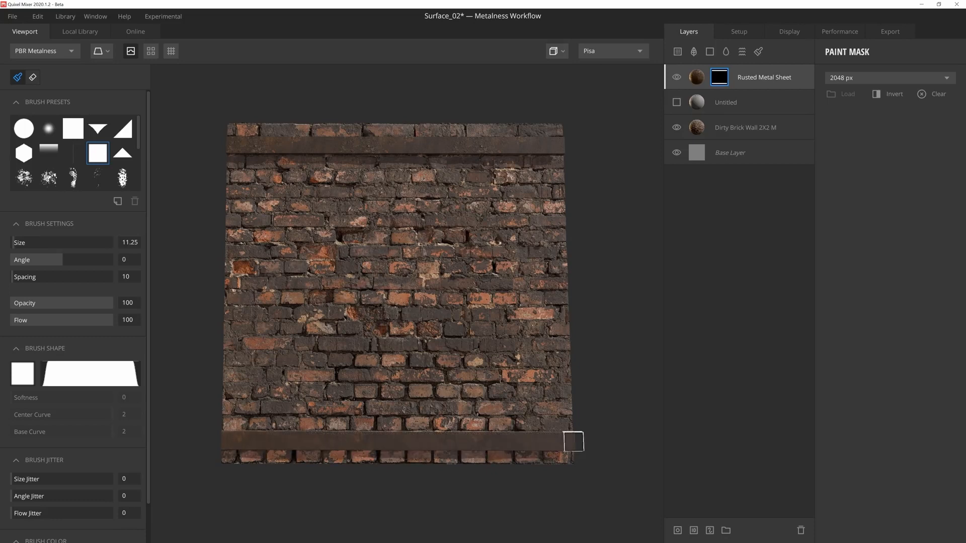
{"action": "left_click_drag", "start_coordinate": [528, 402], "coordinate": [529, 396], "text": "alt"}
{"action": "left_click_drag", "start_coordinate": [528, 339], "coordinate": [557, 320], "text": "alt"}
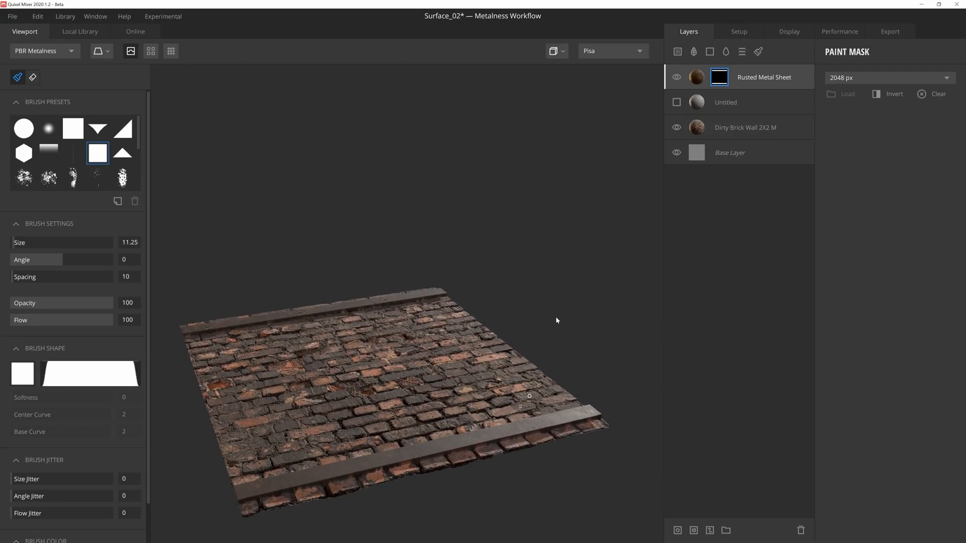
{"action": "mouse_move", "coordinate": [556, 319]}
{"action": "left_mouse_down", "text": "alt"}
{"action": "mouse_move", "coordinate": [554, 332]}
{"action": "mouse_move", "coordinate": [512, 361]}
{"action": "mouse_move", "coordinate": [485, 369]}
{"action": "mouse_move", "coordinate": [494, 356]}
{"action": "mouse_move", "coordinate": [414, 381]}
{"action": "mouse_move", "coordinate": [401, 416]}
{"action": "mouse_move", "coordinate": [384, 409]}
{"action": "mouse_move", "coordinate": [394, 427]}
{"action": "mouse_move", "coordinate": [391, 494]}
{"action": "mouse_move", "coordinate": [405, 509]}
{"action": "left_mouse_up", "text": "alt"}
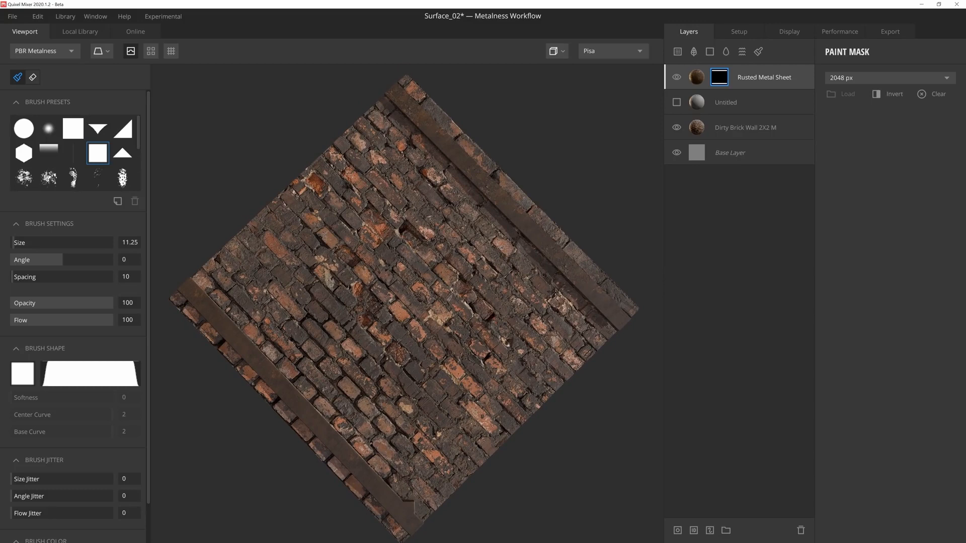
{"action": "left_click_drag", "start_coordinate": [405, 506], "coordinate": [405, 116]}
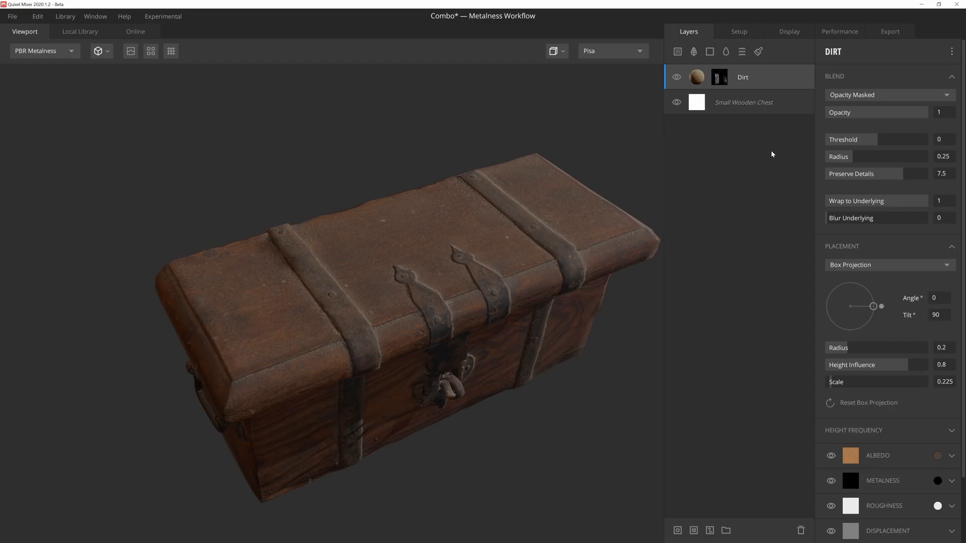
Step: Add a paint mask to the Dirt layer, painting black on the chest lid to remove dirt and white on its middle section to add dirt
{"action": "left_click", "coordinate": [724, 78]}
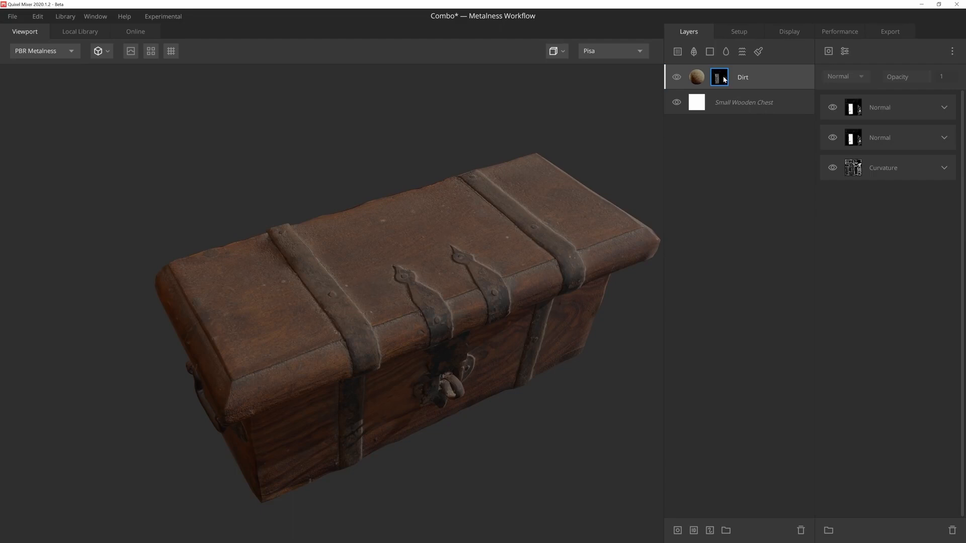
{"action": "left_click", "coordinate": [710, 530]}
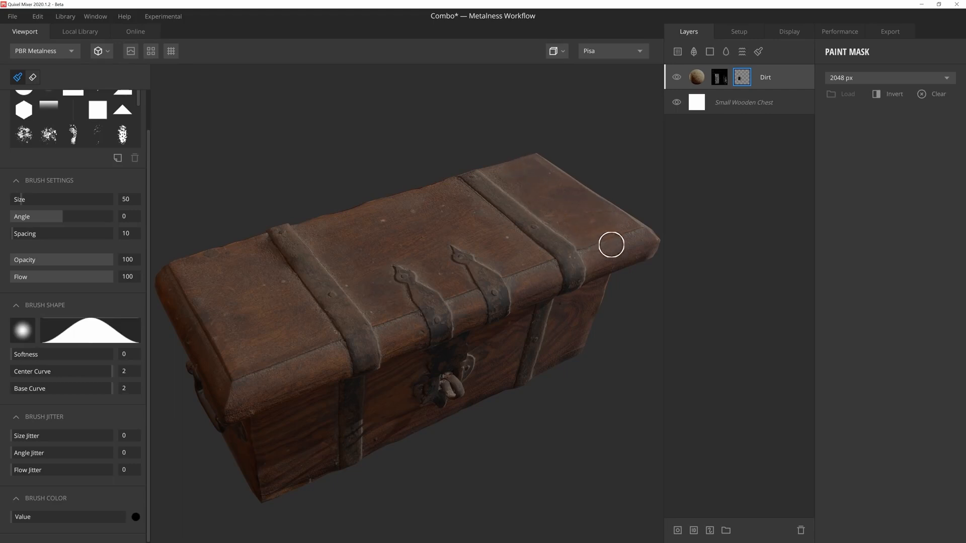
{"action": "mouse_move", "coordinate": [257, 311]}
{"action": "left_mouse_down"}
{"action": "mouse_move", "coordinate": [272, 273]}
{"action": "mouse_move", "coordinate": [233, 338]}
{"action": "mouse_move", "coordinate": [231, 279]}
{"action": "mouse_move", "coordinate": [257, 339]}
{"action": "mouse_move", "coordinate": [231, 305]}
{"action": "mouse_move", "coordinate": [278, 284]}
{"action": "mouse_move", "coordinate": [243, 336]}
{"action": "mouse_move", "coordinate": [217, 262]}
{"action": "left_mouse_up"}
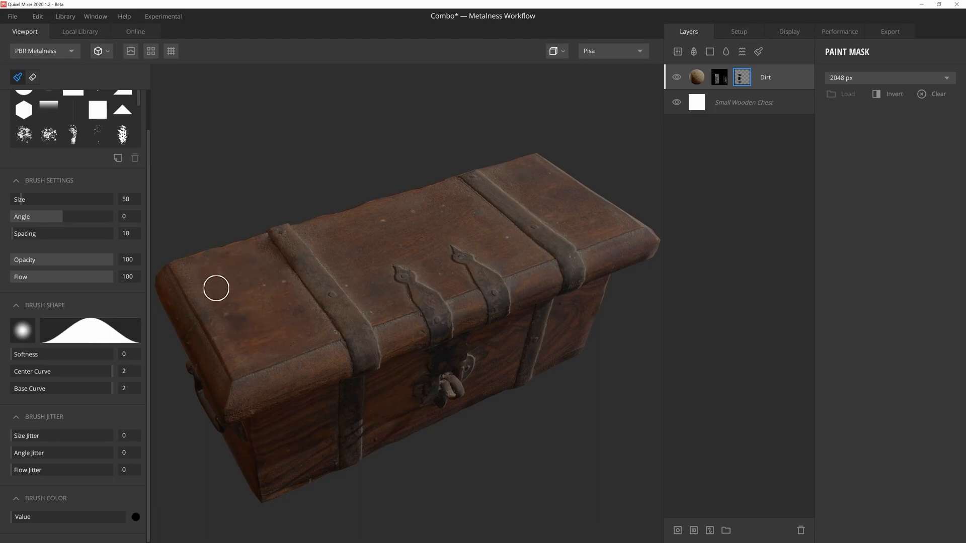
{"action": "key", "text": "x"}
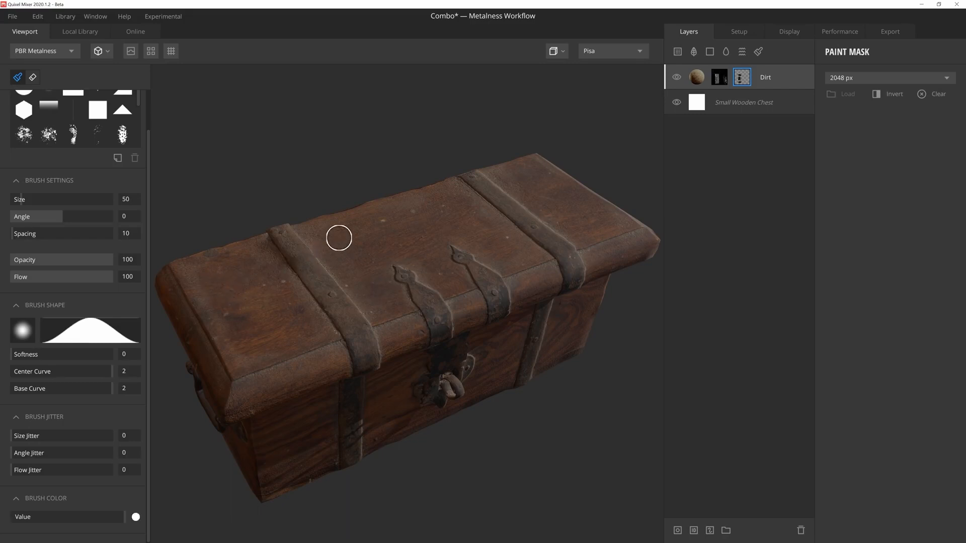
{"action": "mouse_move", "coordinate": [339, 237]}
{"action": "left_mouse_down"}
{"action": "mouse_move", "coordinate": [367, 237]}
{"action": "mouse_move", "coordinate": [352, 250]}
{"action": "mouse_move", "coordinate": [385, 226]}
{"action": "mouse_move", "coordinate": [424, 220]}
{"action": "mouse_move", "coordinate": [416, 237]}
{"action": "mouse_move", "coordinate": [460, 209]}
{"action": "mouse_move", "coordinate": [396, 214]}
{"action": "mouse_move", "coordinate": [431, 244]}
{"action": "mouse_move", "coordinate": [446, 274]}
{"action": "mouse_move", "coordinate": [428, 250]}
{"action": "mouse_move", "coordinate": [352, 246]}
{"action": "mouse_move", "coordinate": [357, 224]}
{"action": "mouse_move", "coordinate": [432, 215]}
{"action": "left_mouse_up"}
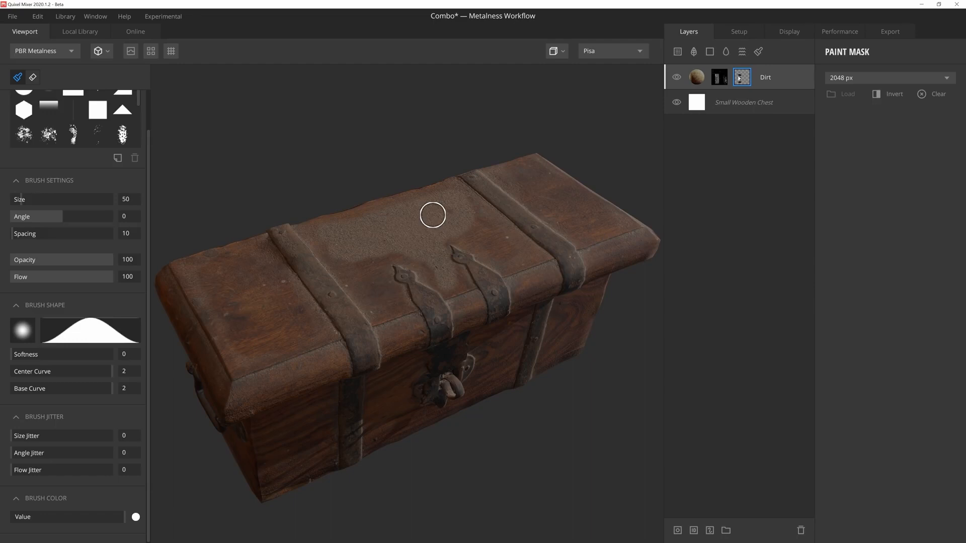
Step: Erase the painted strokes from the Dirt layer's paint mask across the chest lid, enlarging the eraser to size 149.9
{"action": "key", "text": "e"}
{"action": "mouse_move", "coordinate": [454, 202]}
{"action": "left_mouse_down"}
{"action": "mouse_move", "coordinate": [461, 192]}
{"action": "mouse_move", "coordinate": [421, 211]}
{"action": "mouse_move", "coordinate": [466, 218]}
{"action": "mouse_move", "coordinate": [443, 274]}
{"action": "mouse_move", "coordinate": [381, 242]}
{"action": "mouse_move", "coordinate": [317, 228]}
{"action": "left_mouse_up"}
{"action": "key", "text": "bracketright"}
{"action": "mouse_move", "coordinate": [234, 276]}
{"action": "left_mouse_down"}
{"action": "mouse_move", "coordinate": [259, 306]}
{"action": "mouse_move", "coordinate": [256, 369]}
{"action": "mouse_move", "coordinate": [367, 250]}
{"action": "mouse_move", "coordinate": [537, 228]}
{"action": "mouse_move", "coordinate": [504, 193]}
{"action": "mouse_move", "coordinate": [338, 223]}
{"action": "mouse_move", "coordinate": [416, 253]}
{"action": "mouse_move", "coordinate": [360, 305]}
{"action": "left_mouse_up"}
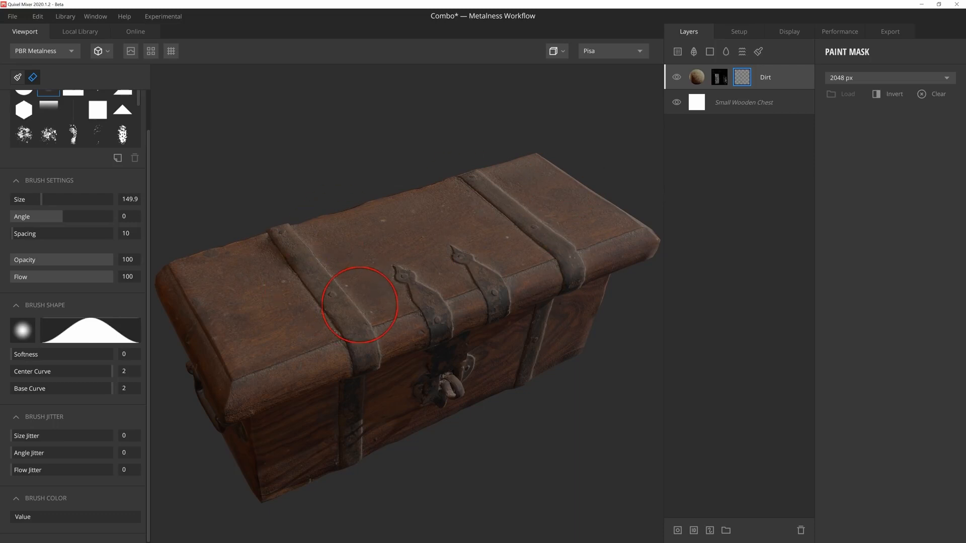